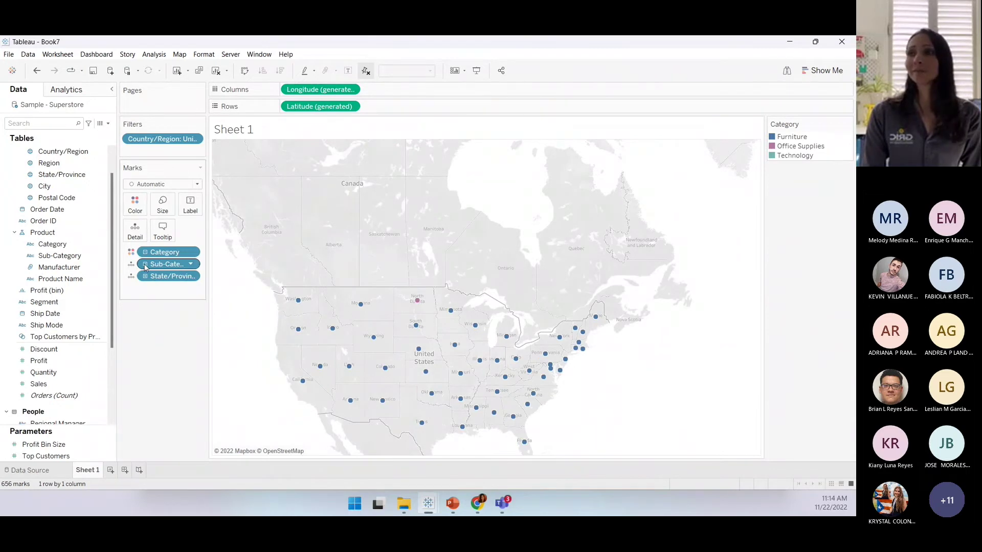
# Step: Drill the product hierarchy on the Marks card down from Sub-Category to Manufacturer
pyautogui.moveTo(146, 267); pyautogui.dragTo(154, 276)
pyautogui.click(190, 276)
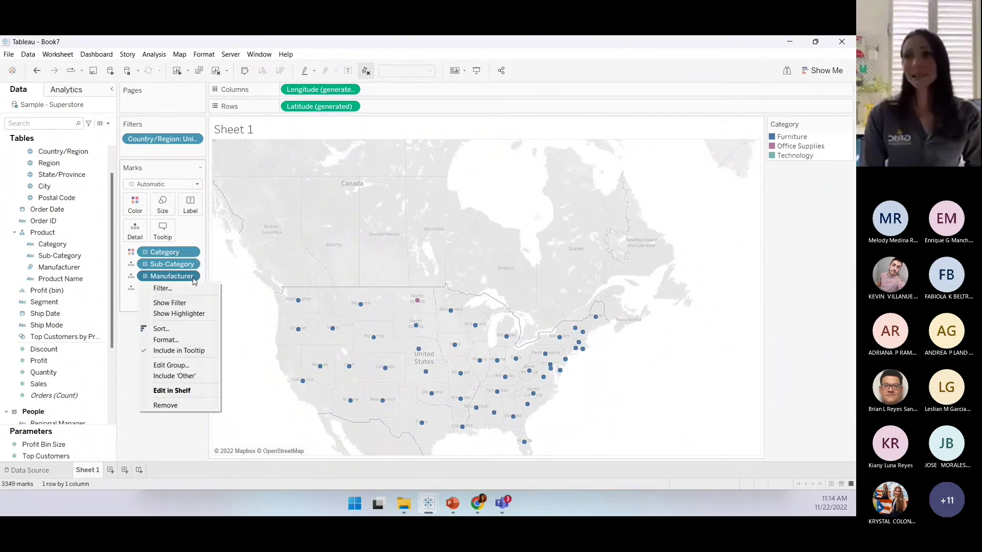
pyautogui.click(286, 364)
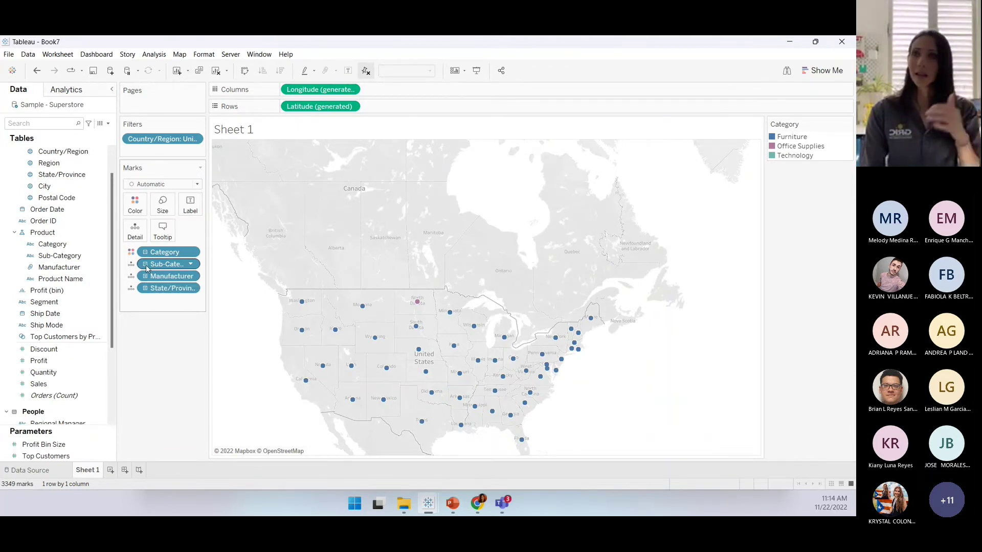
# Step: Collapse the product hierarchy on the Marks card back up to the Category level
pyautogui.moveTo(146, 265); pyautogui.dragTo(210, 358)
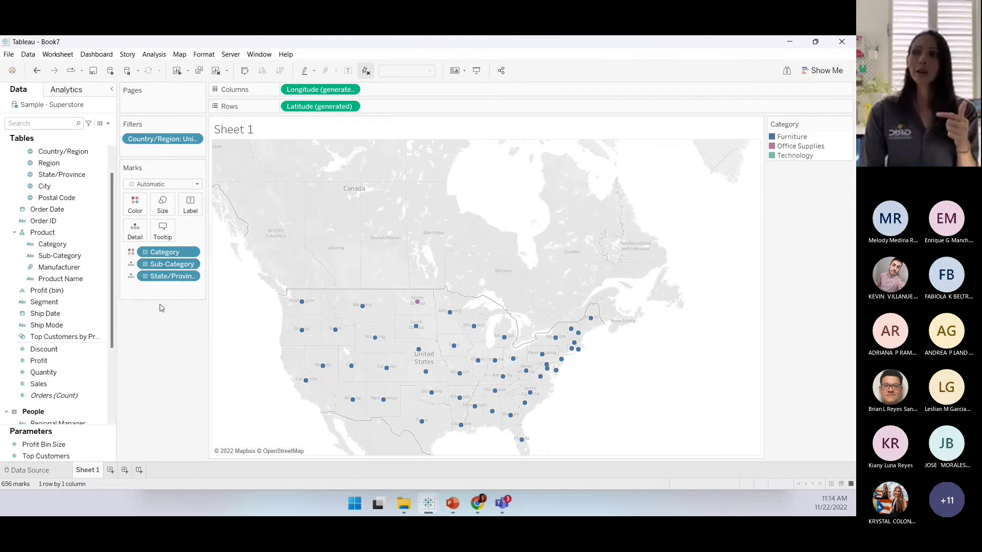
pyautogui.moveTo(164, 263); pyautogui.dragTo(210, 371)
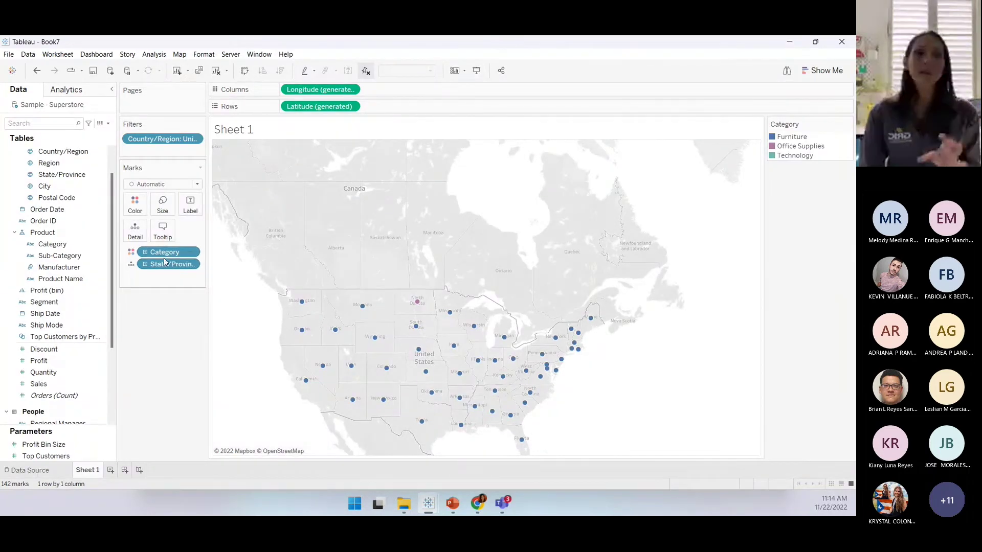
# Step: Collapse the Location and Product hierarchies in the Orders table
pyautogui.scroll(1, 36, 154)
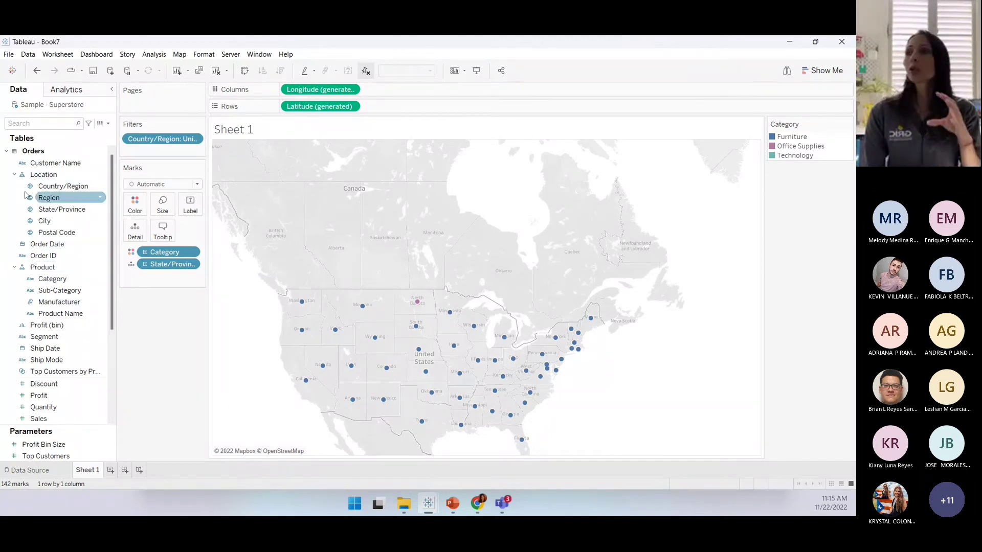
pyautogui.click(14, 175)
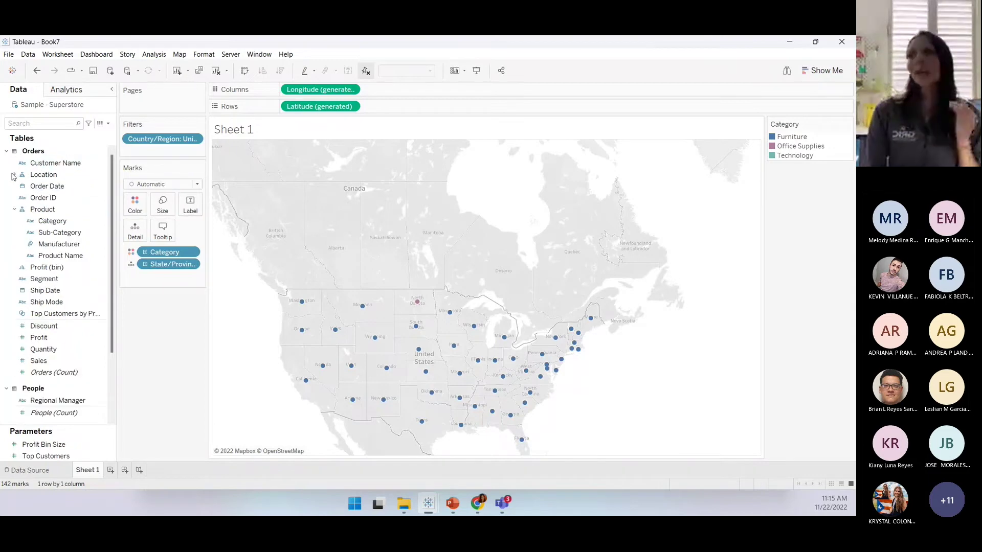
pyautogui.click(14, 210)
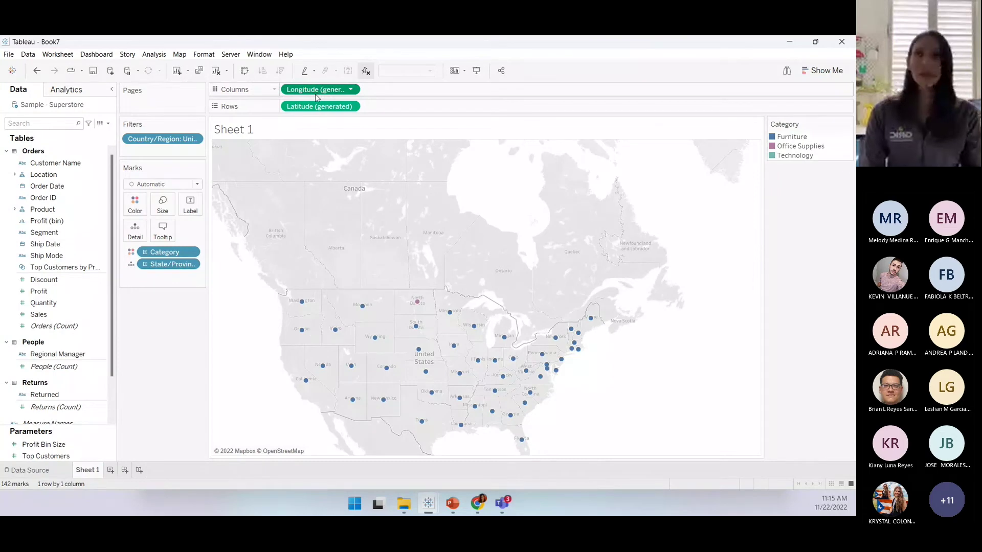
# Step: Remove Longitude, Latitude, Category and State/Province from the view, keeping only the Country/Region filter
pyautogui.moveTo(315, 91); pyautogui.dragTo(317, 153)
pyautogui.moveTo(312, 107); pyautogui.dragTo(215, 234)
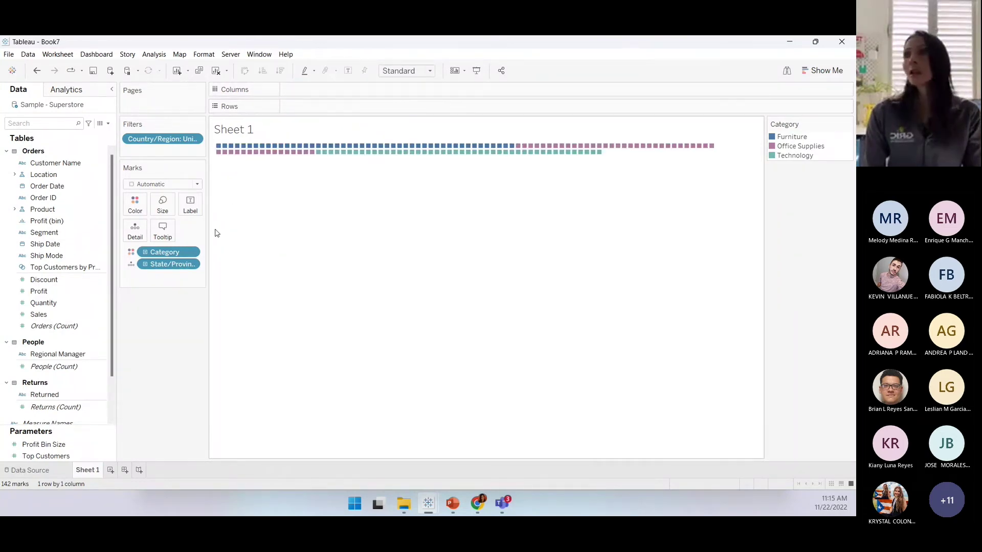
pyautogui.moveTo(164, 252); pyautogui.dragTo(164, 291)
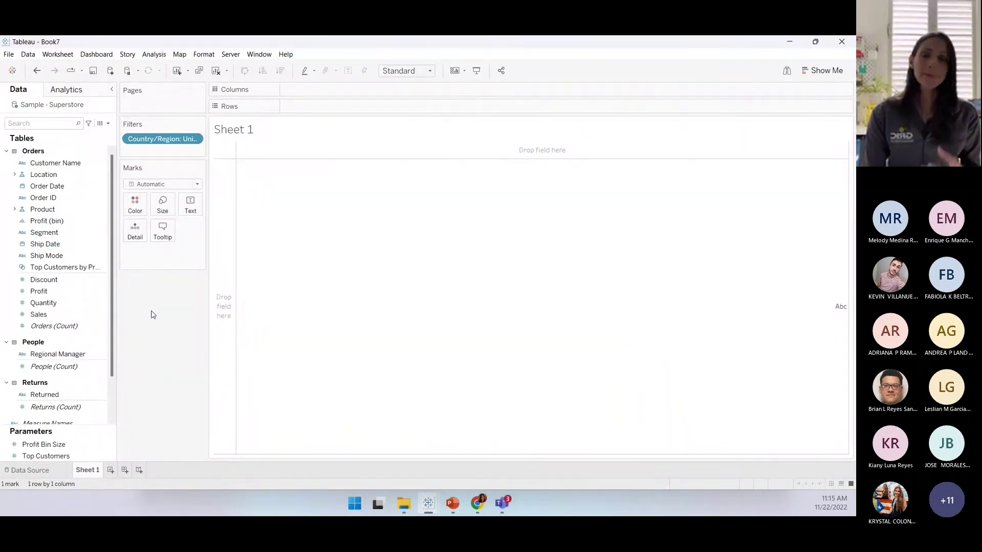
pyautogui.doubleClick(46, 187)
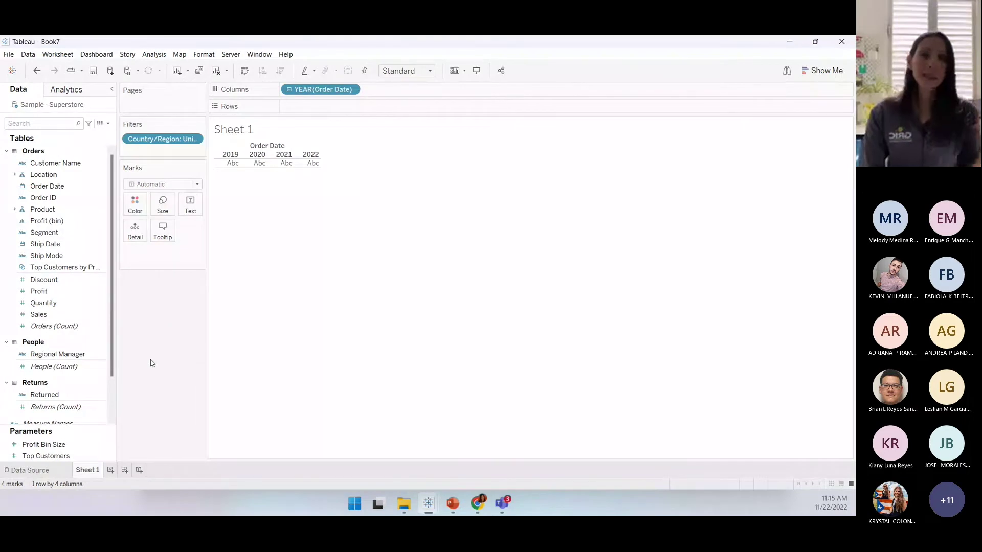
pyautogui.click(85, 362)
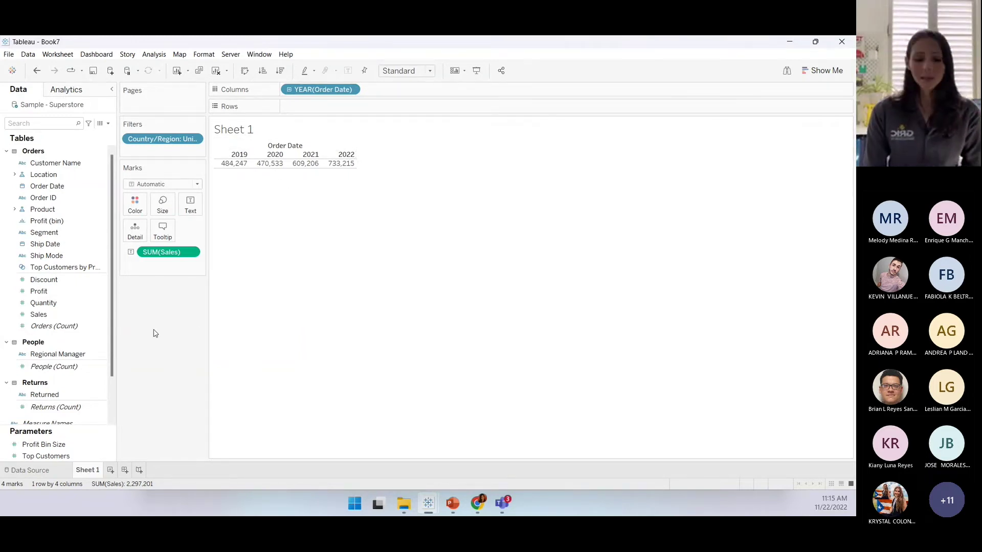
pyautogui.hotkey('ctrl', 'z')
pyautogui.hotkey('ctrl', 'z')
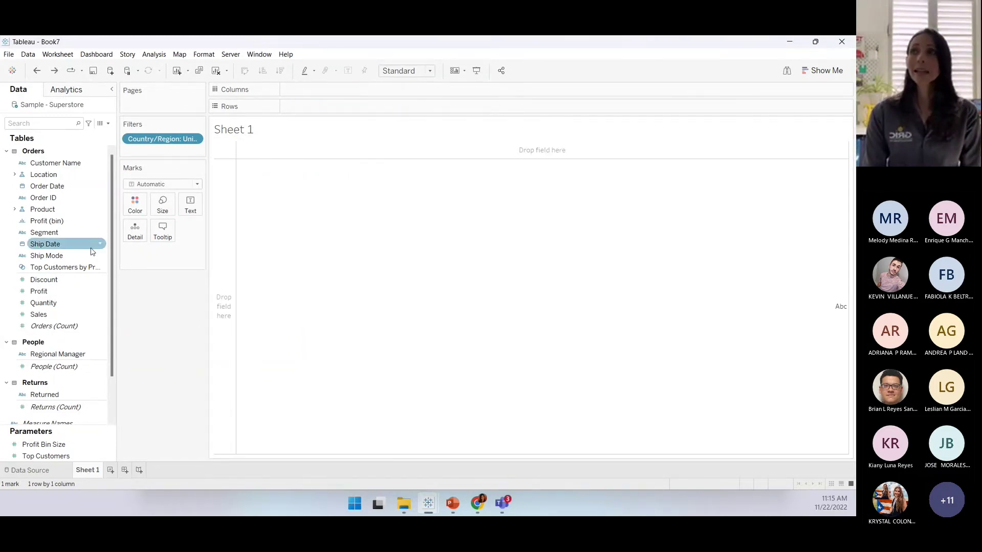
# Step: Build a text table of Sales by year of Order Date, with the years as columns
pyautogui.doubleClick(48, 188)
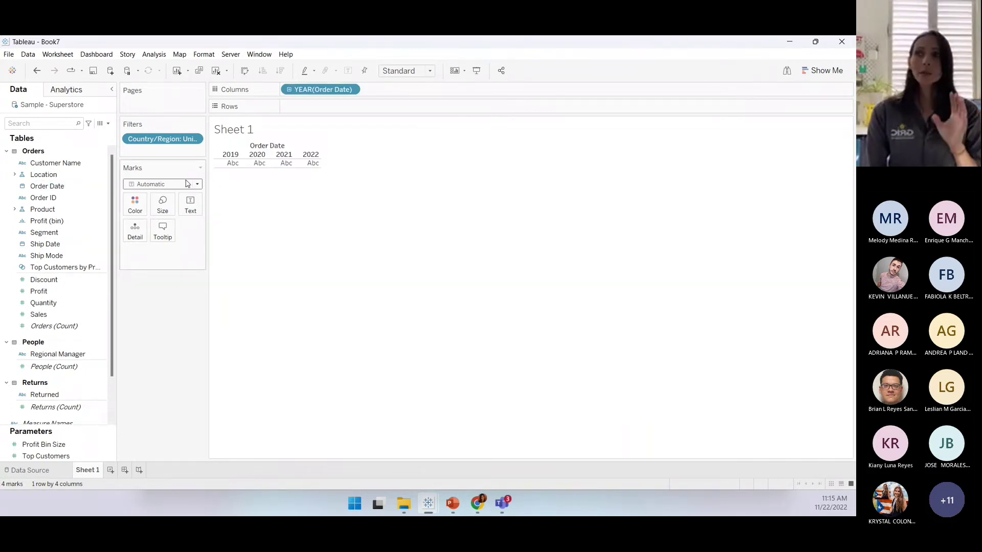
pyautogui.moveTo(232, 166)
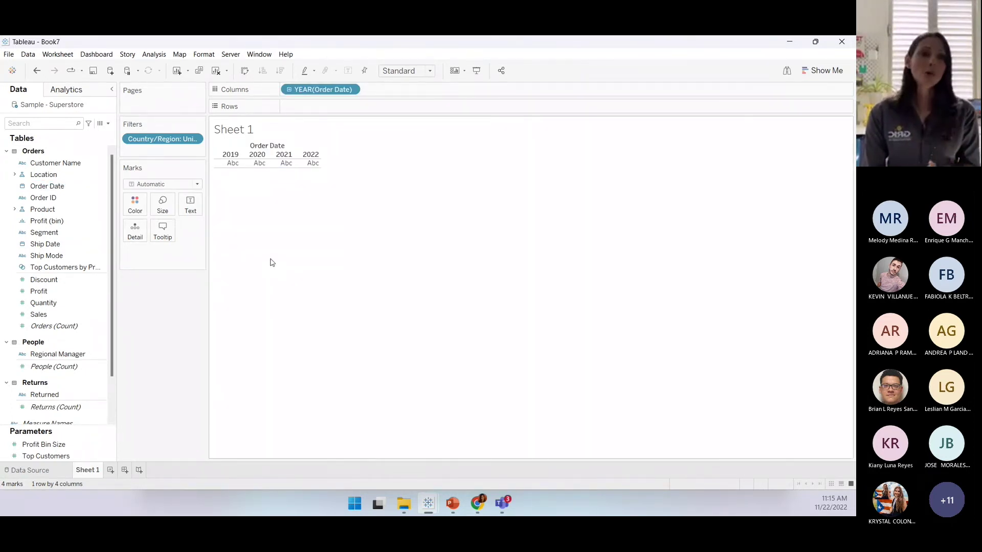
pyautogui.moveTo(273, 171)
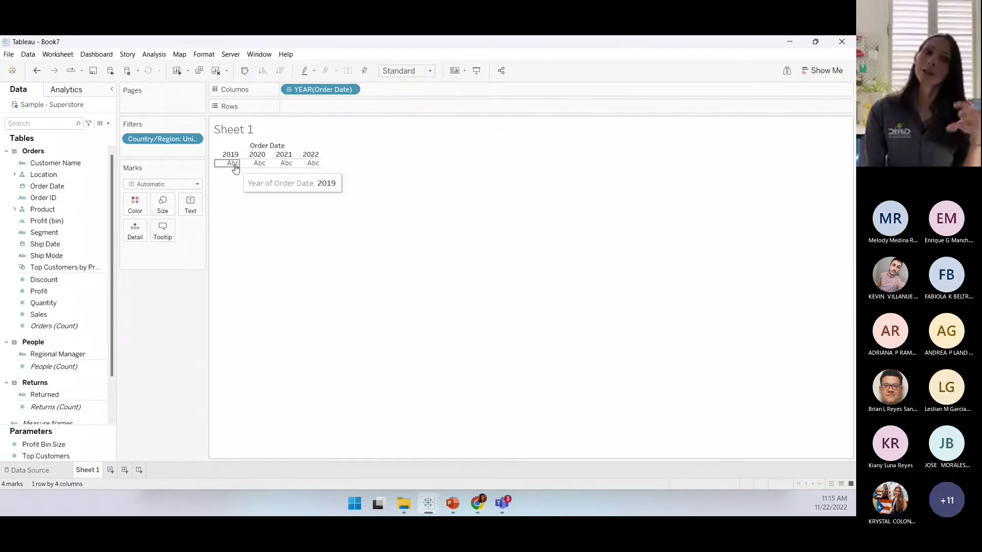
pyautogui.click(79, 316)
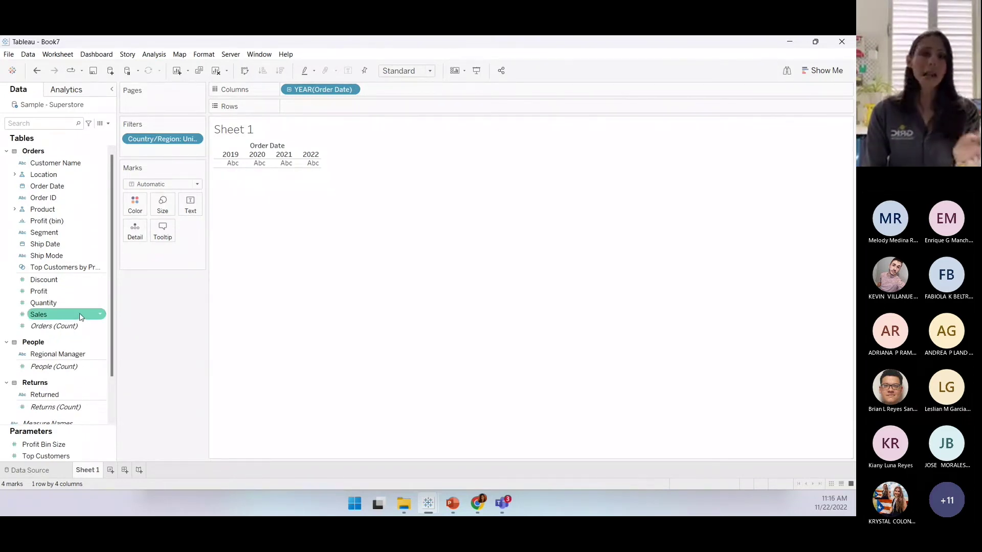
pyautogui.click(81, 316)
pyautogui.doubleClick(79, 316)
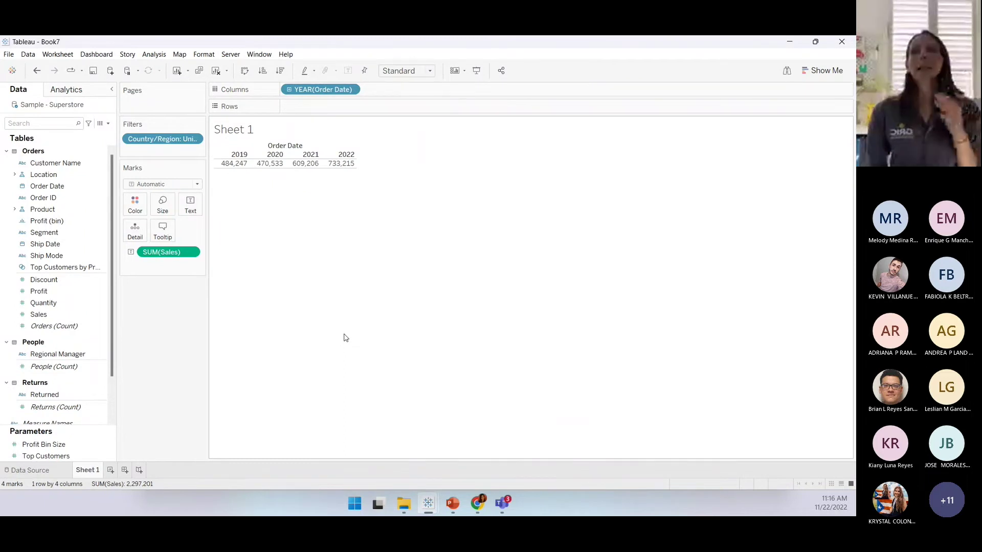
# Step: Convert the yearly sales table into a continuous line chart using Show Me
pyautogui.click(819, 72)
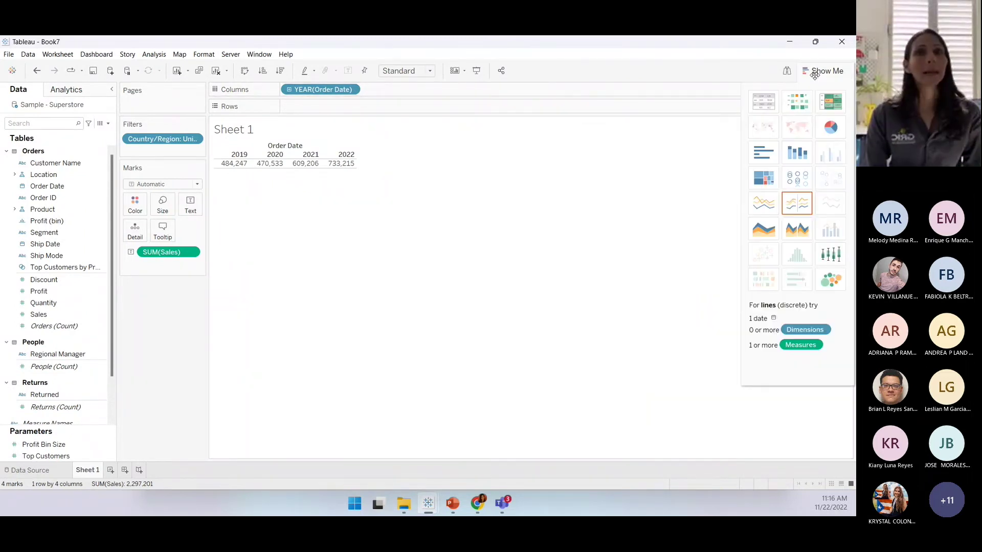
pyautogui.click(767, 209)
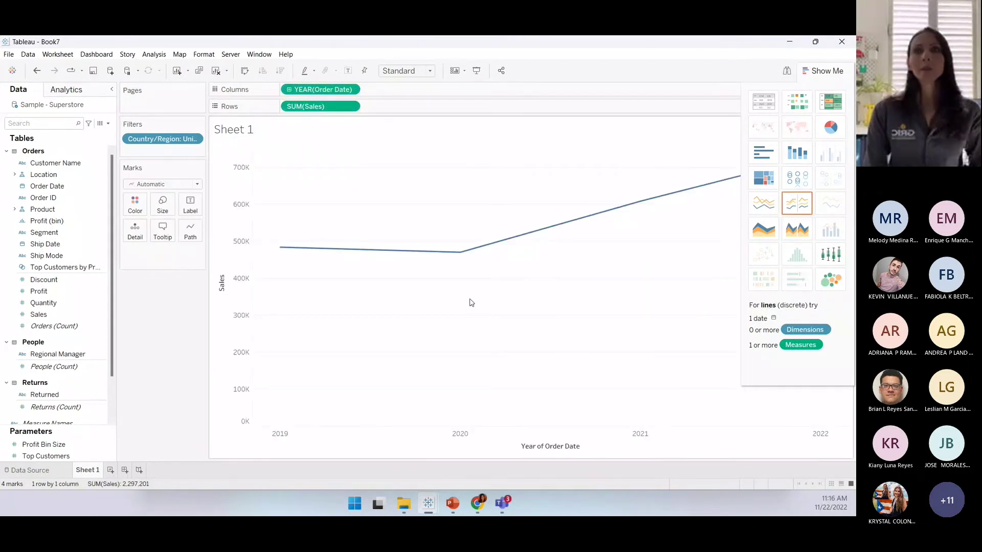
pyautogui.click(810, 72)
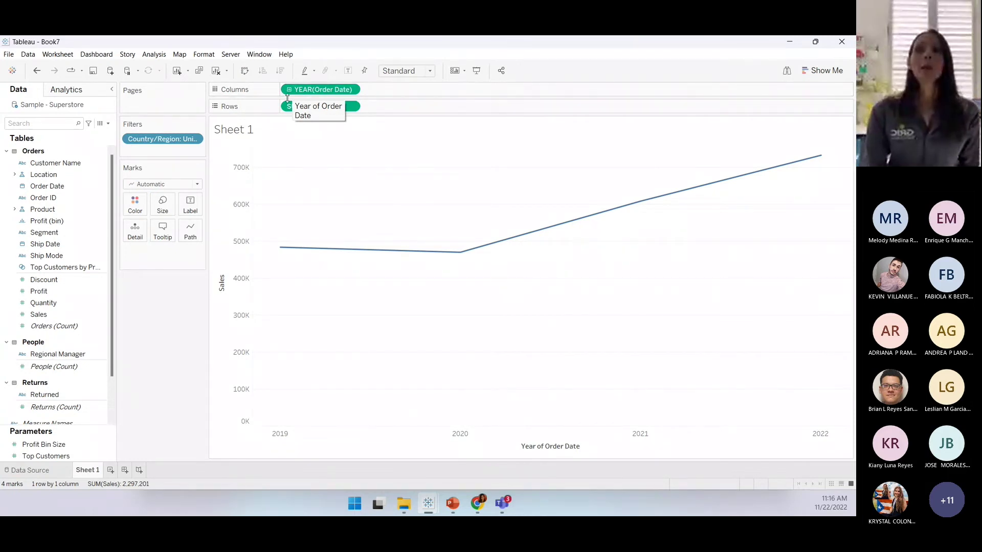
# Step: Switch the continuous Order Date on Columns to Quarter, Month and Week Number in turn, and return it to Year
pyautogui.click(351, 90)
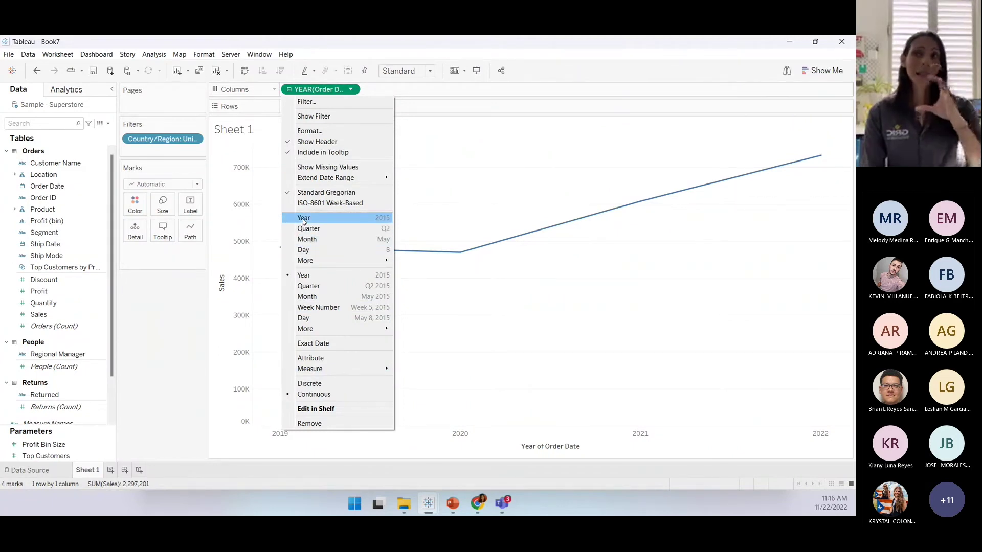
pyautogui.click(307, 286)
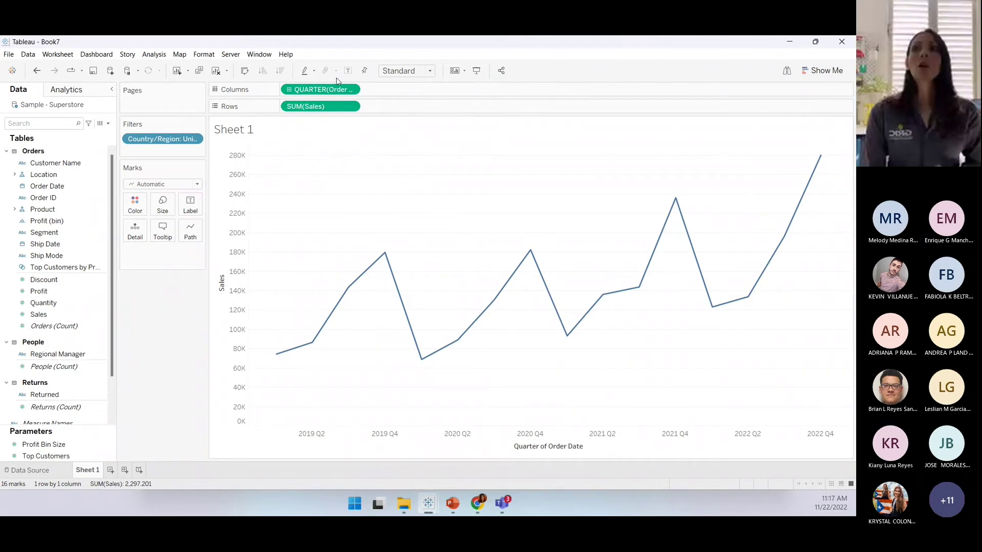
pyautogui.click(350, 90)
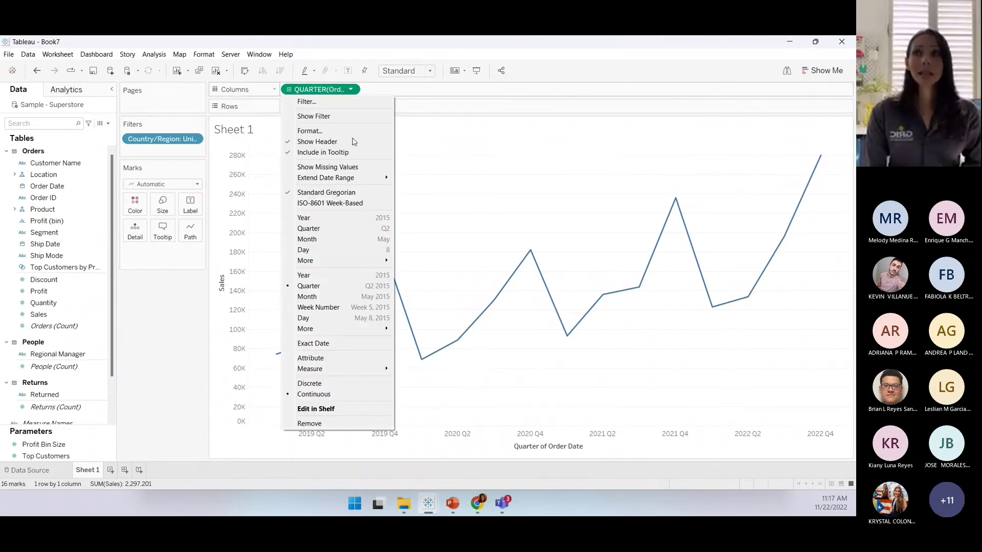
pyautogui.click(329, 297)
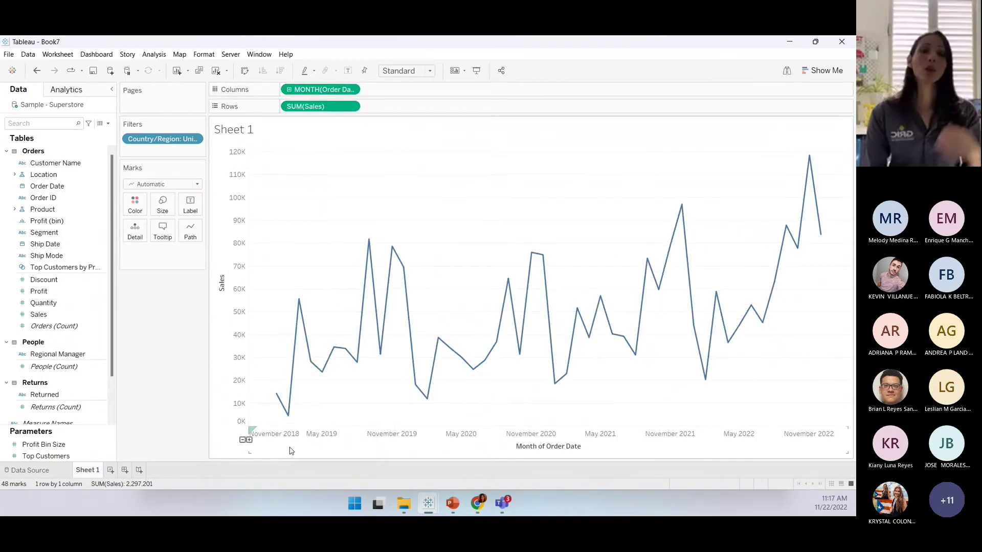
pyautogui.click(351, 90)
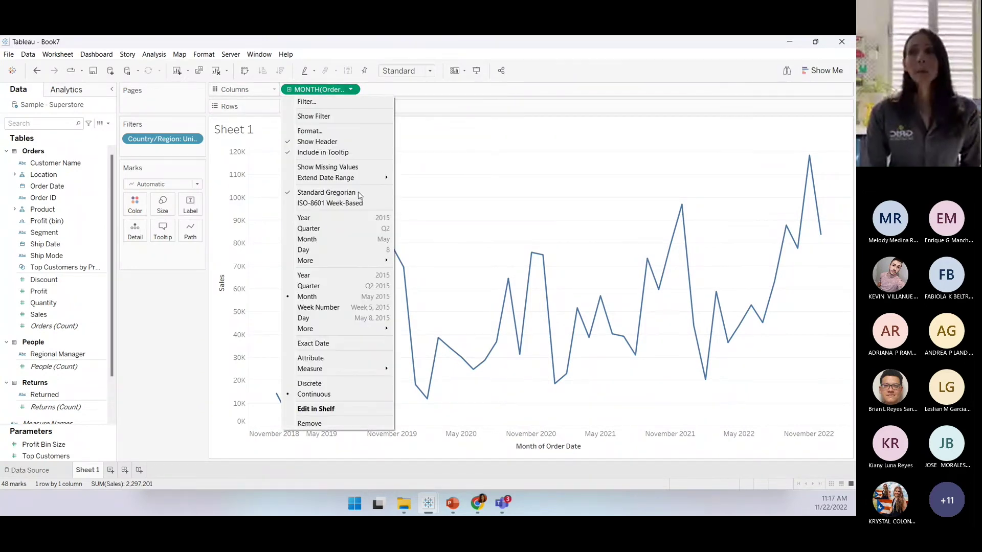
pyautogui.click(328, 308)
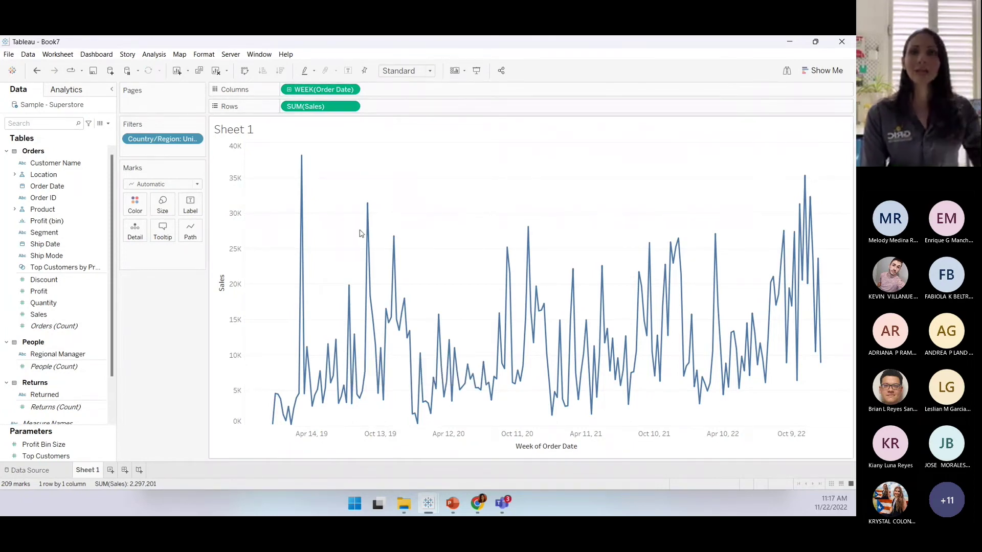
pyautogui.click(351, 90)
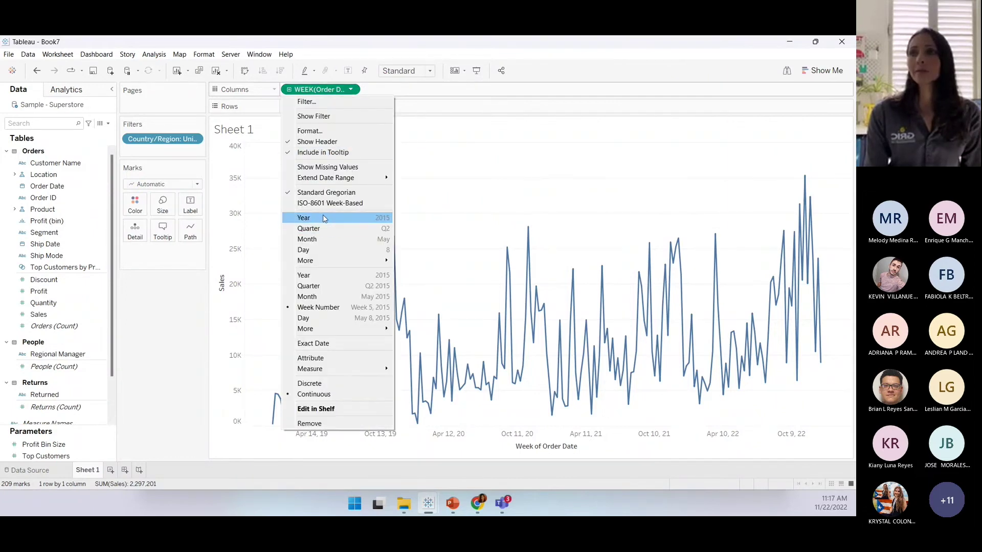
pyautogui.click(315, 276)
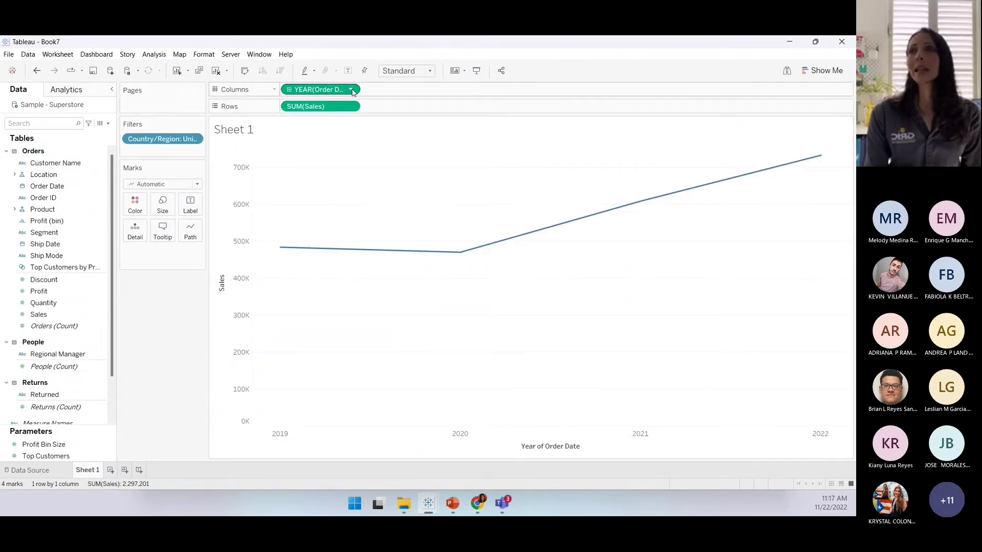
# Step: Drill the continuous Order Date on Columns down level by level from Year to Day
pyautogui.click(290, 90)
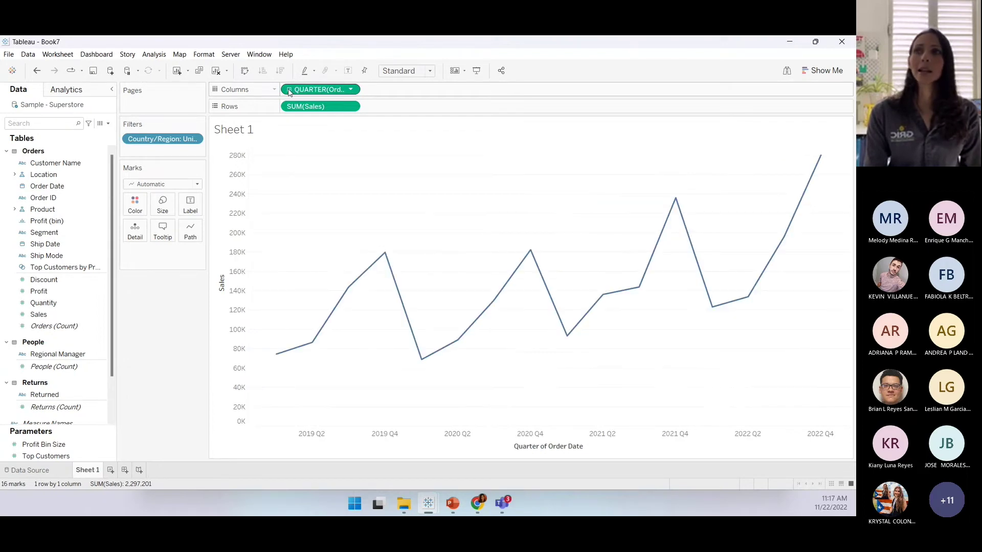
pyautogui.click(289, 90)
pyautogui.click(290, 90)
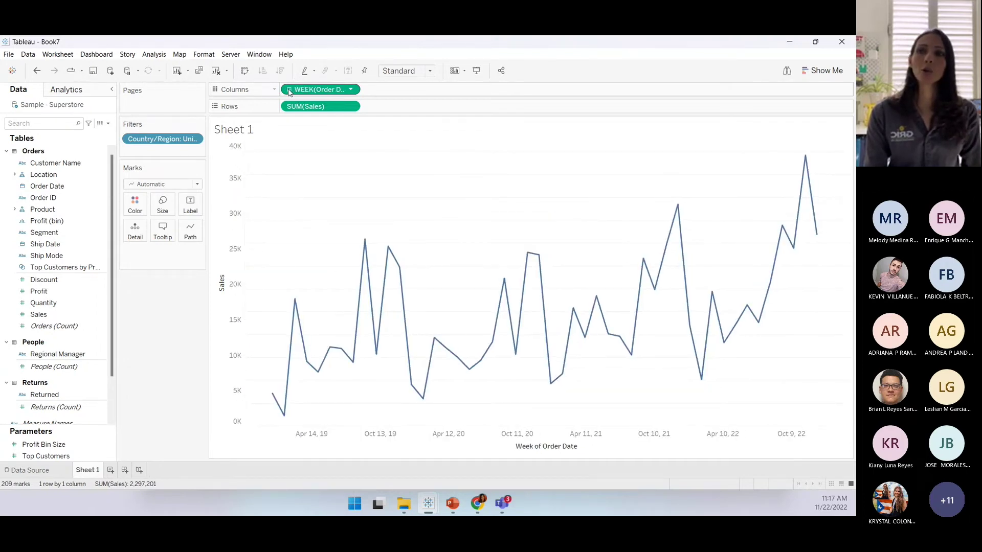
pyautogui.click(289, 90)
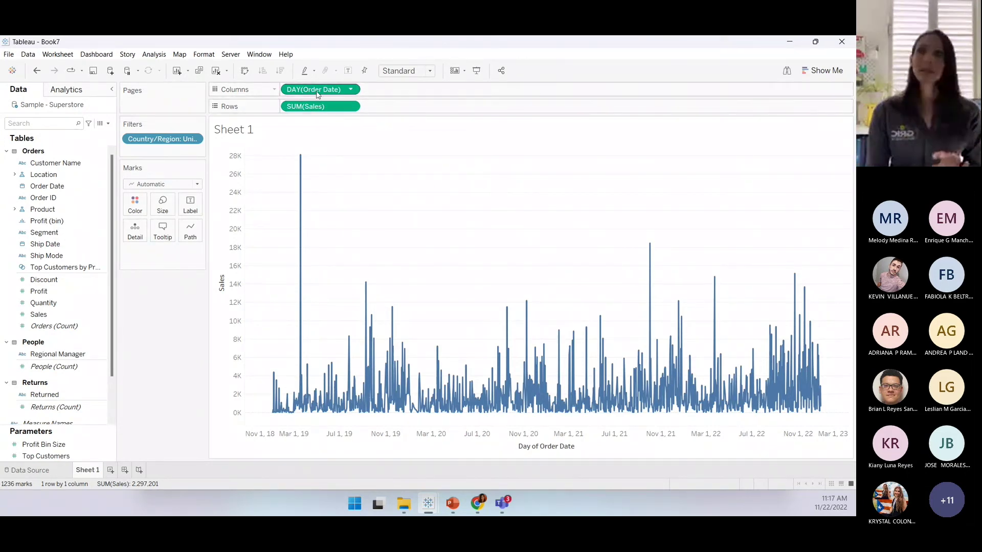
# Step: Change Order Date on Columns to the discrete Month date part, combining the same months across all years
pyautogui.click(351, 90)
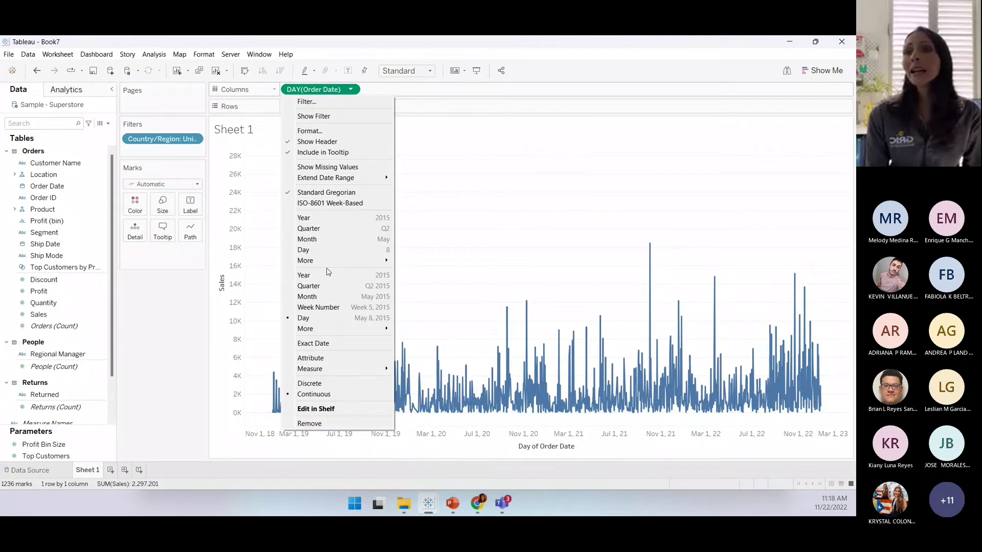
pyautogui.click(307, 239)
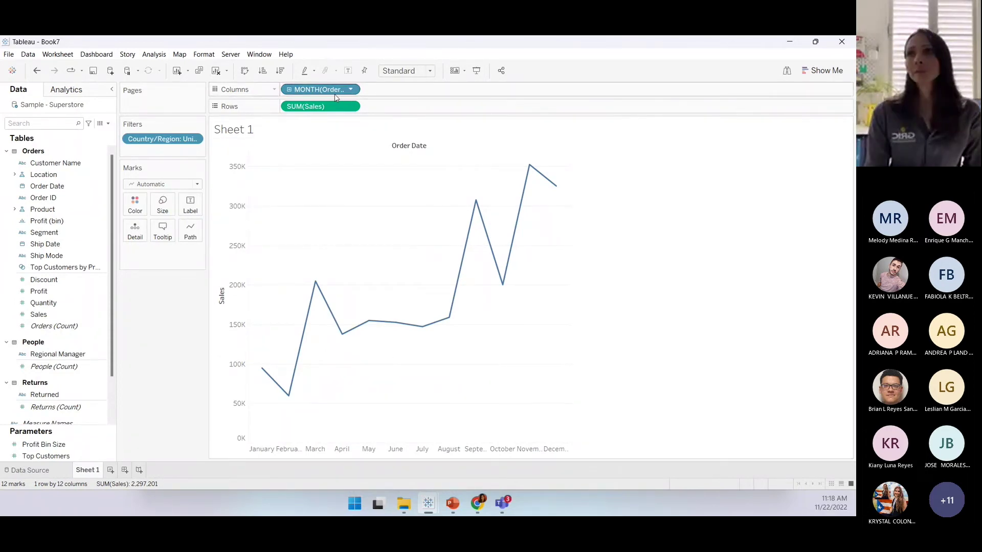
pyautogui.click(353, 90)
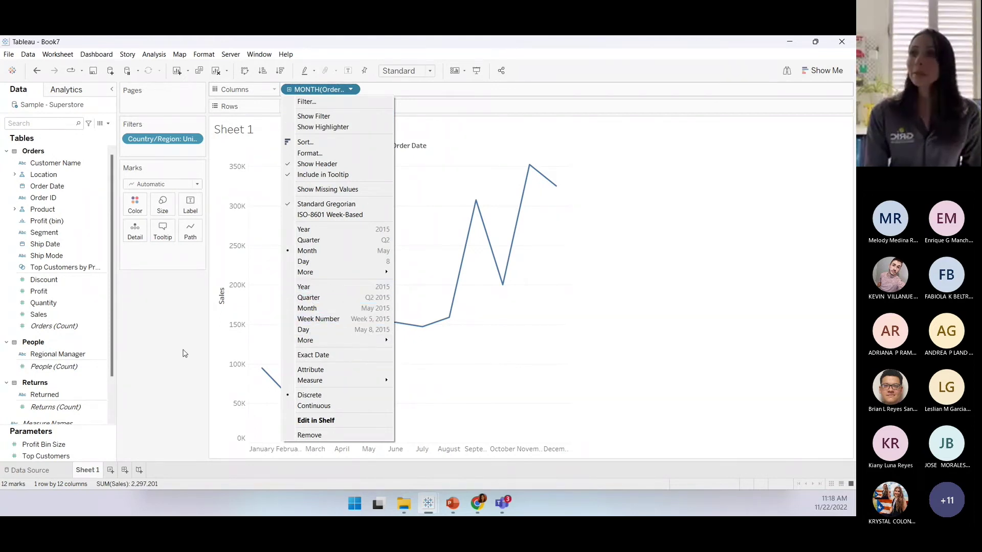
pyautogui.click(180, 378)
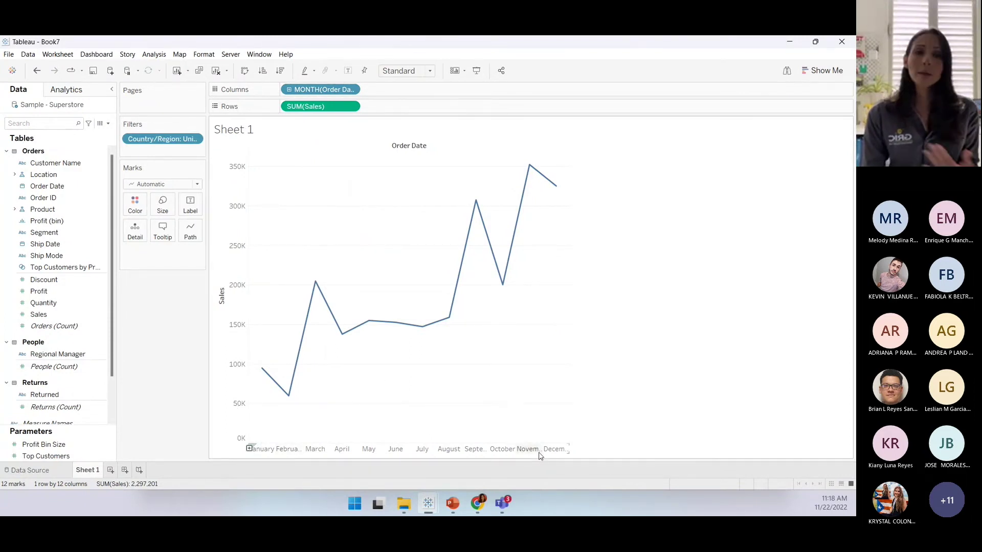
# Step: Switch Order Date on Columns to the discrete Year date part and from there to the continuous Month level
pyautogui.click(351, 90)
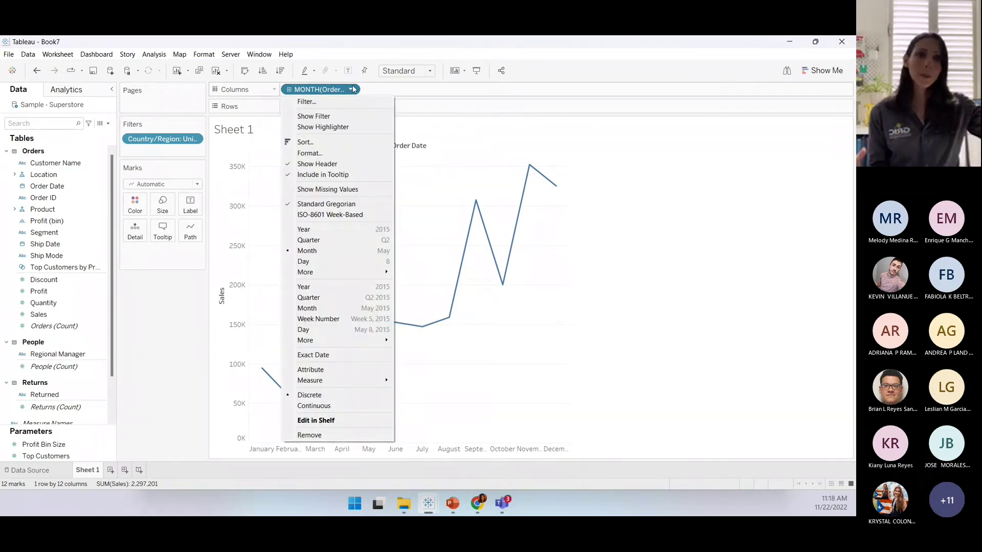
pyautogui.click(307, 232)
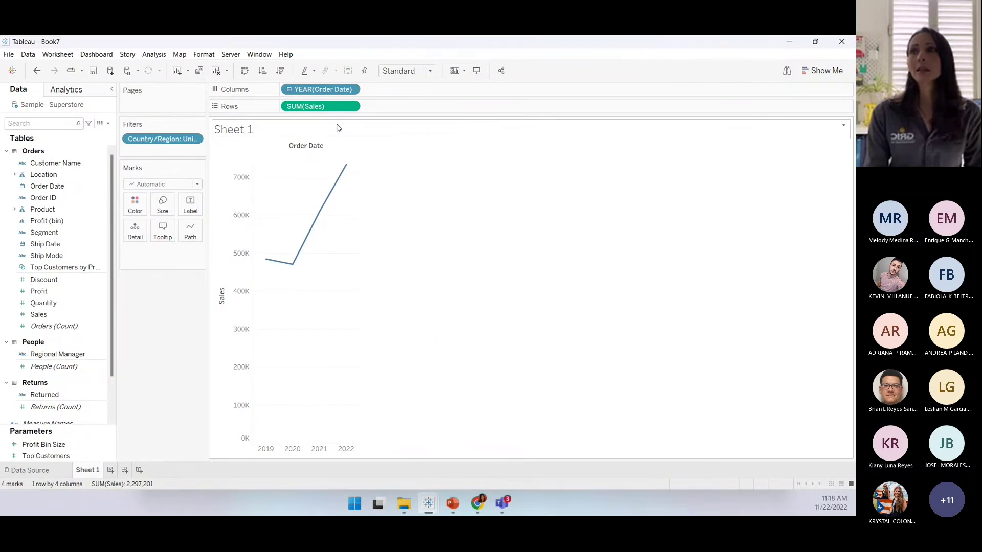
pyautogui.click(351, 90)
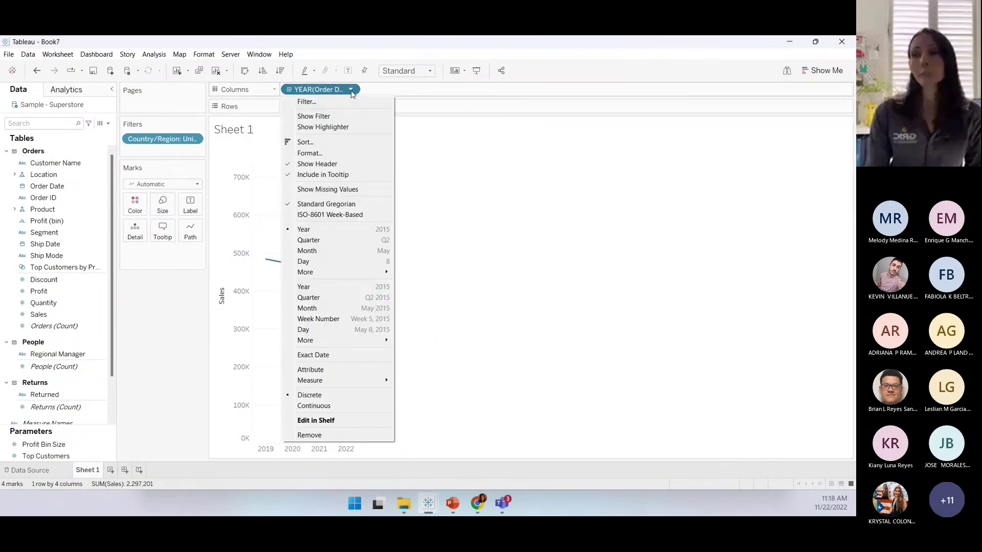
pyautogui.click(314, 310)
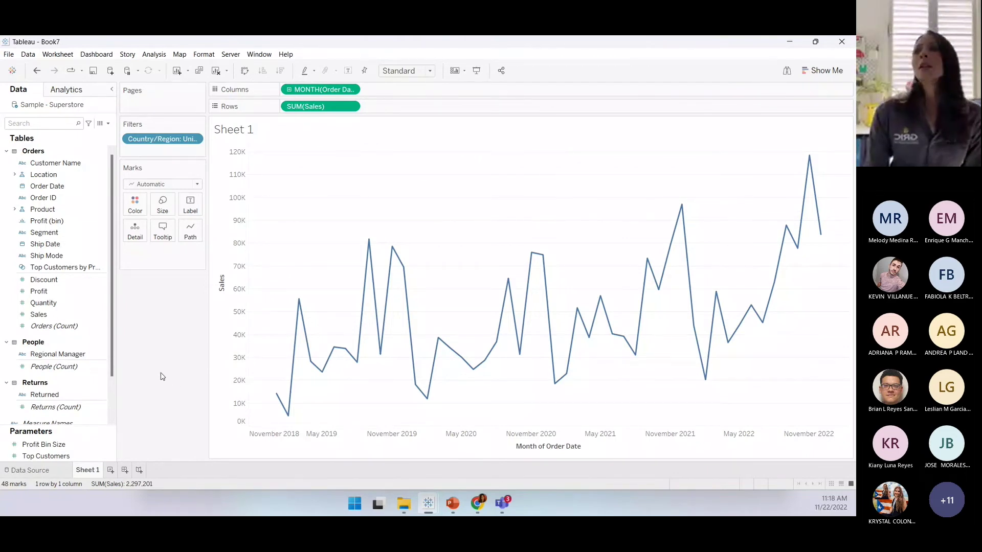
# Step: Add a trend line to the monthly sales line chart
pyautogui.click(65, 90)
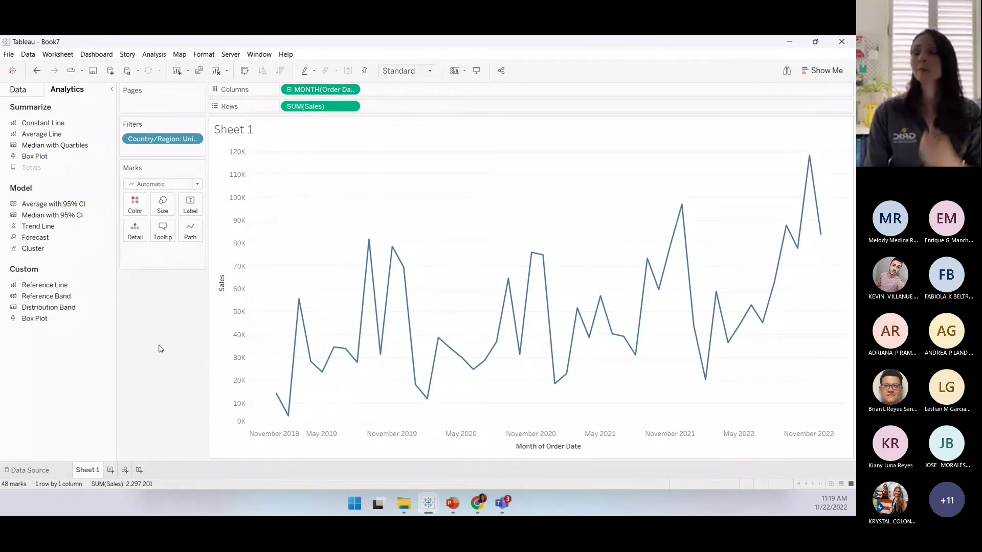
pyautogui.doubleClick(43, 226)
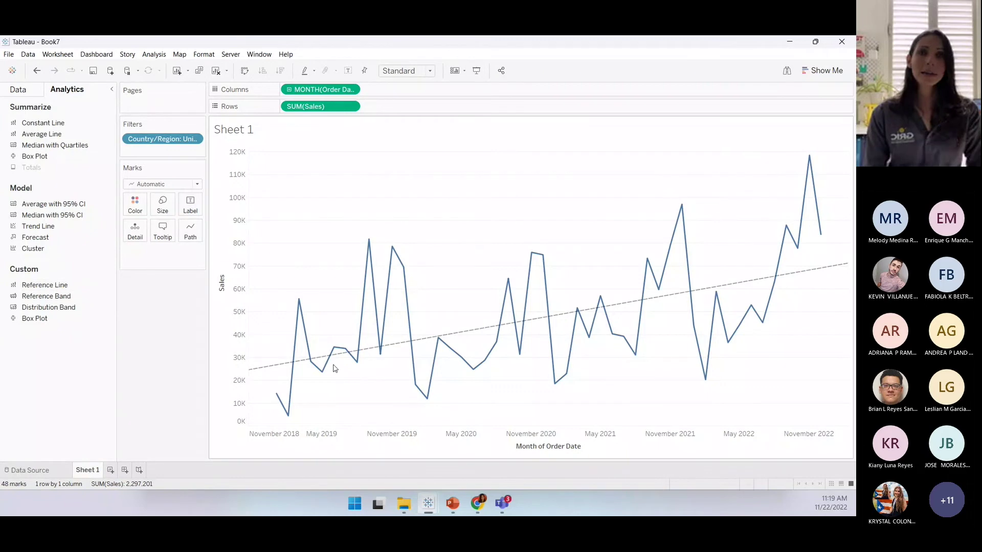
pyautogui.moveTo(471, 334)
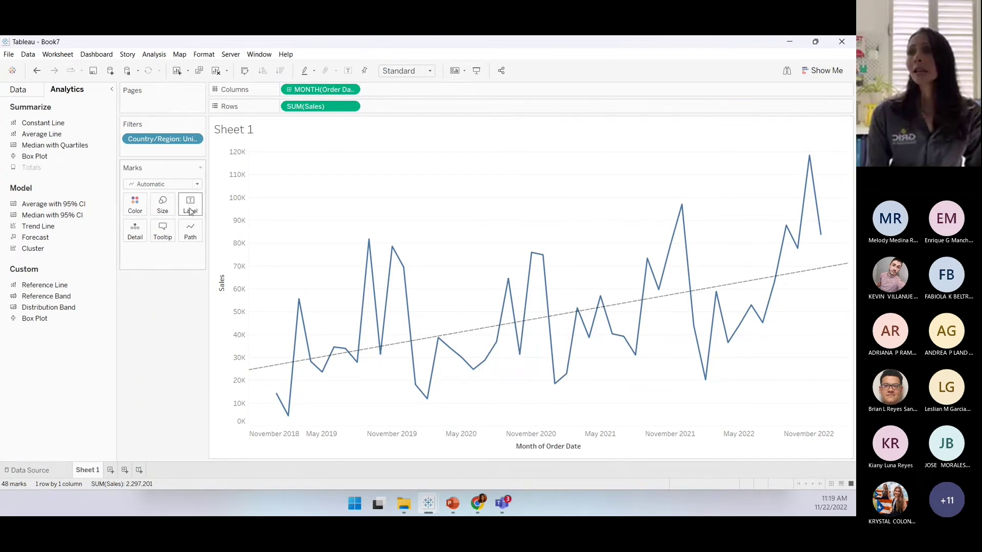
# Step: Select the trend line and slightly increase the mark size to thicken the sales line
pyautogui.click(449, 339)
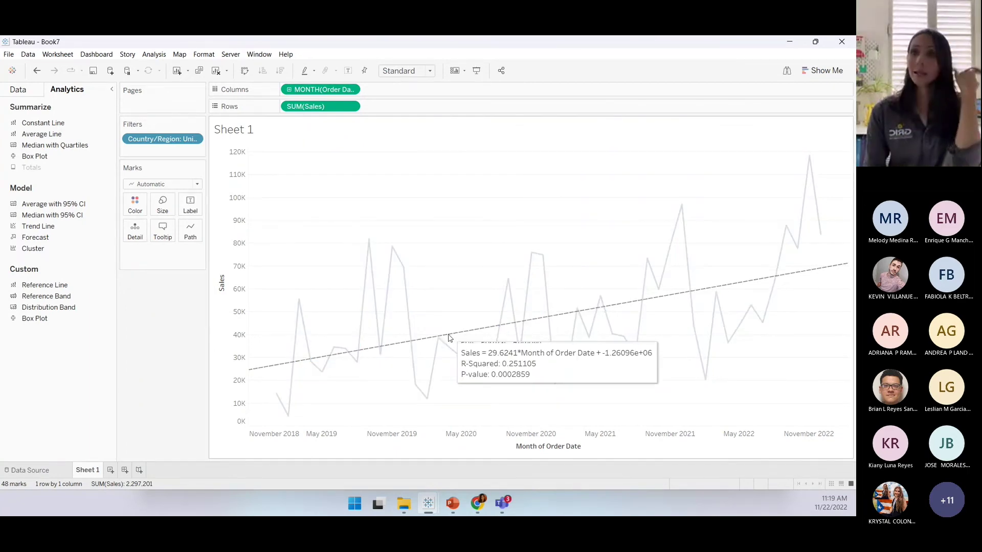
pyautogui.click(165, 209)
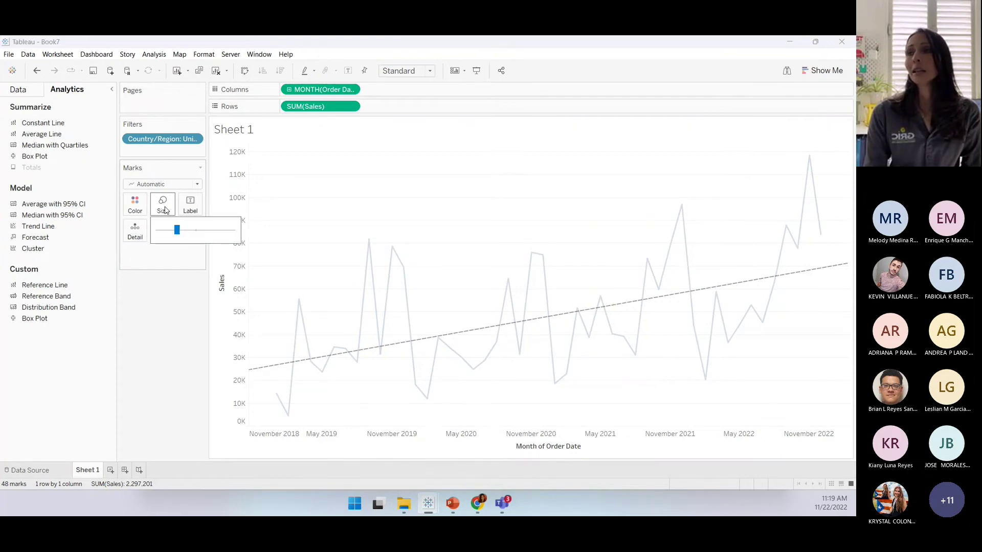
pyautogui.moveTo(176, 230)
pyautogui.mouseDown()
pyautogui.moveTo(196, 241)
pyautogui.moveTo(182, 232)
pyautogui.mouseUp()
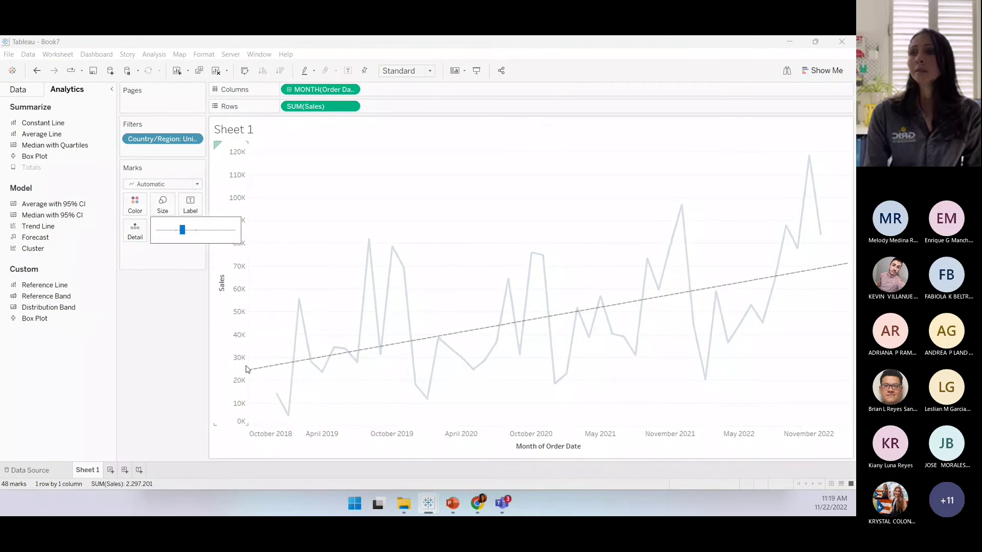
# Step: Format the dashed trend line in light red and close the line formatting
pyautogui.click(286, 362)
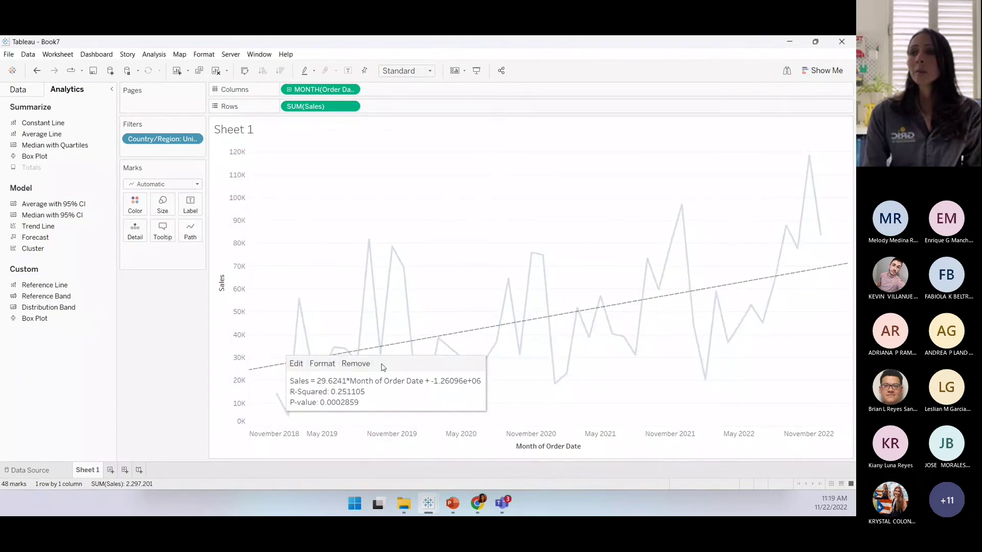
pyautogui.click(317, 363)
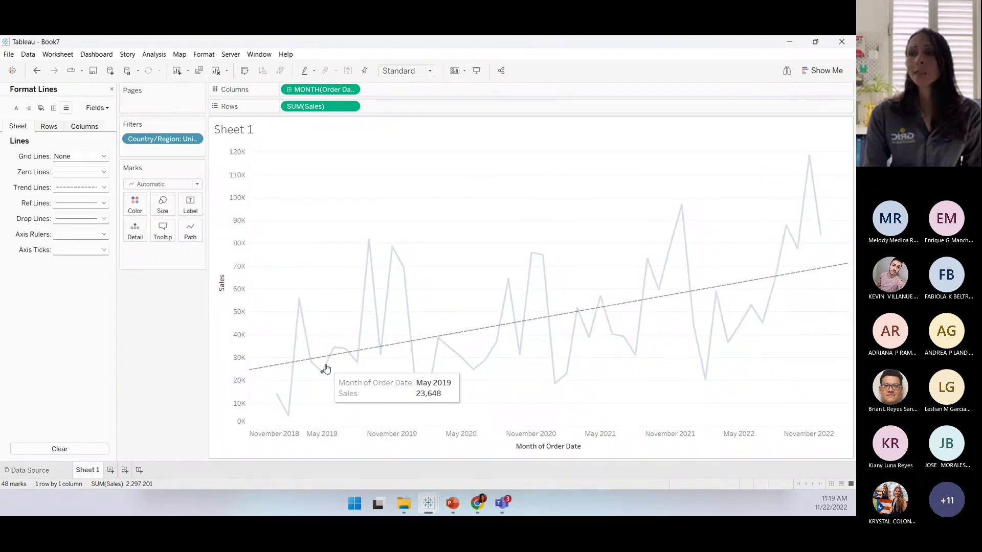
pyautogui.rightClick(377, 350)
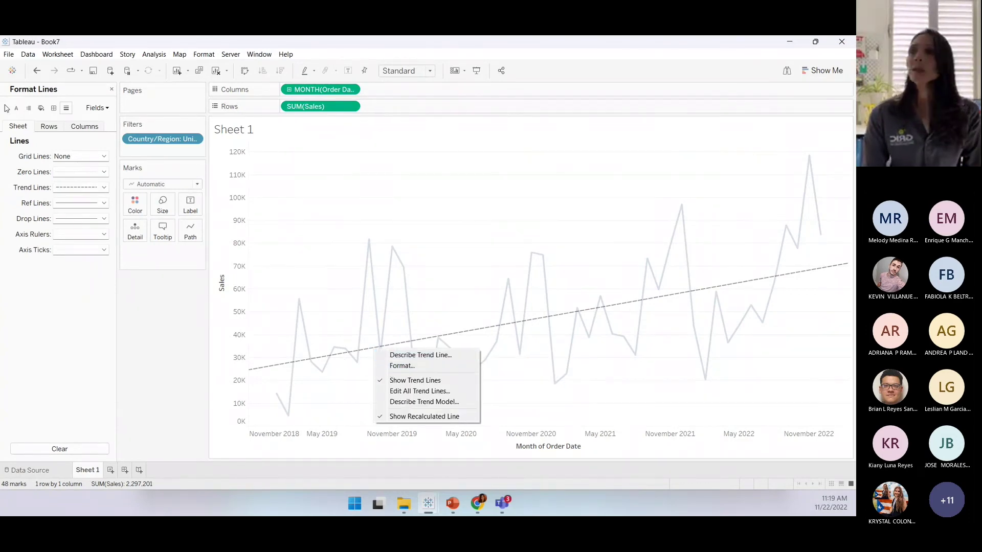
pyautogui.click(52, 366)
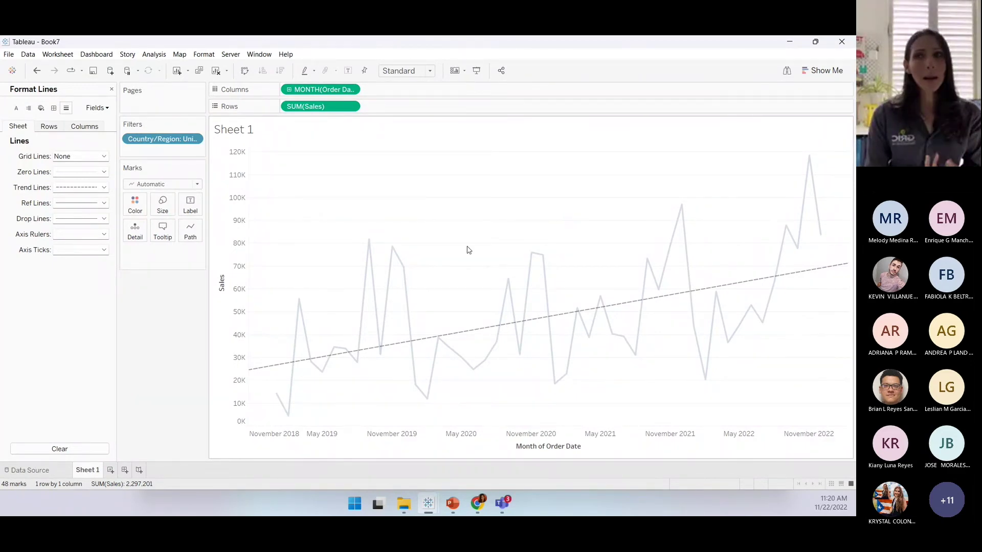
pyautogui.click(70, 175)
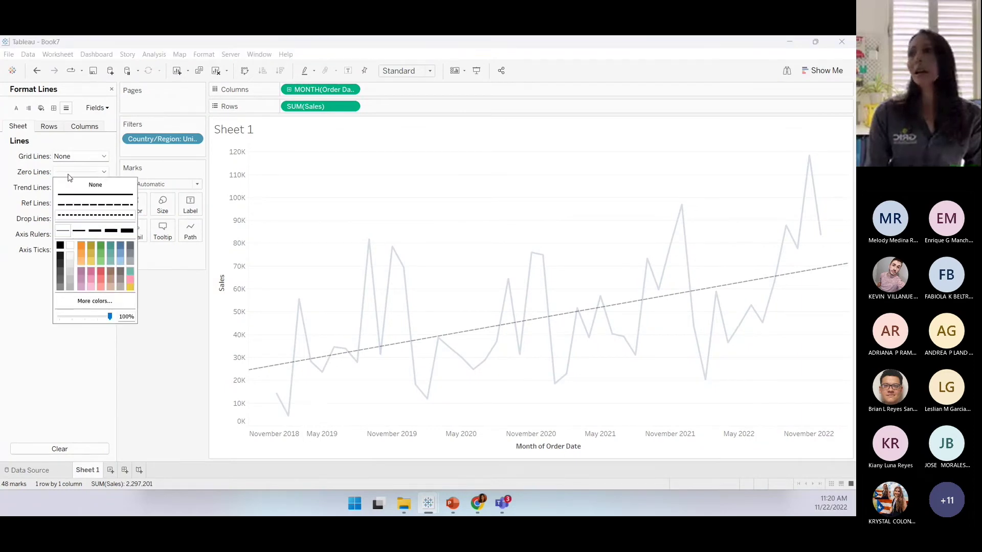
pyautogui.click(70, 176)
pyautogui.click(56, 189)
pyautogui.click(101, 288)
pyautogui.click(95, 246)
pyautogui.click(72, 394)
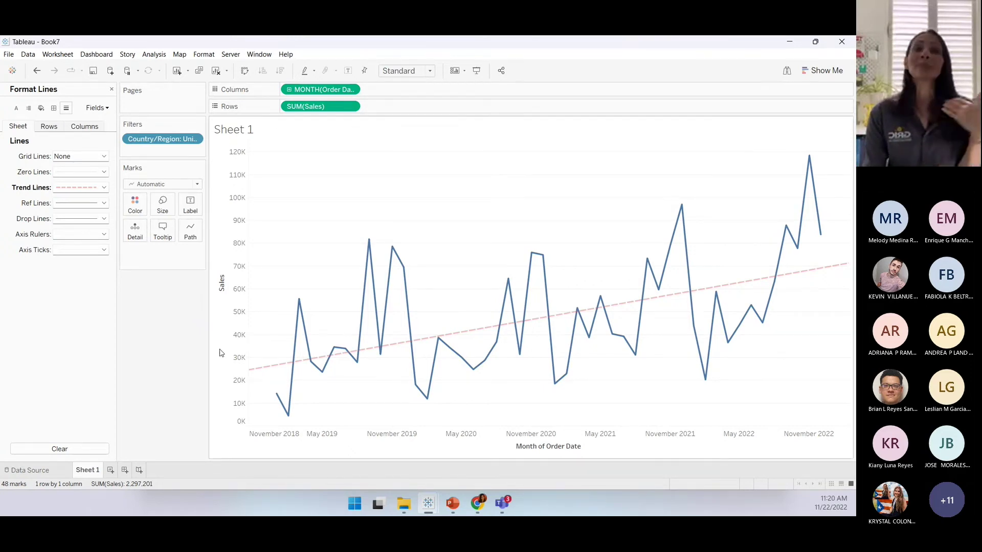
pyautogui.moveTo(464, 340)
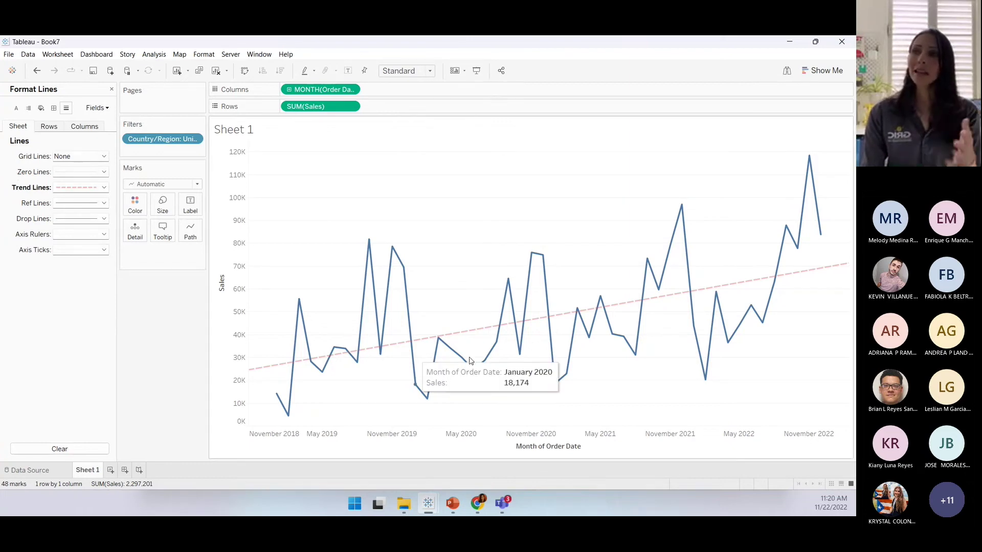
pyautogui.click(111, 90)
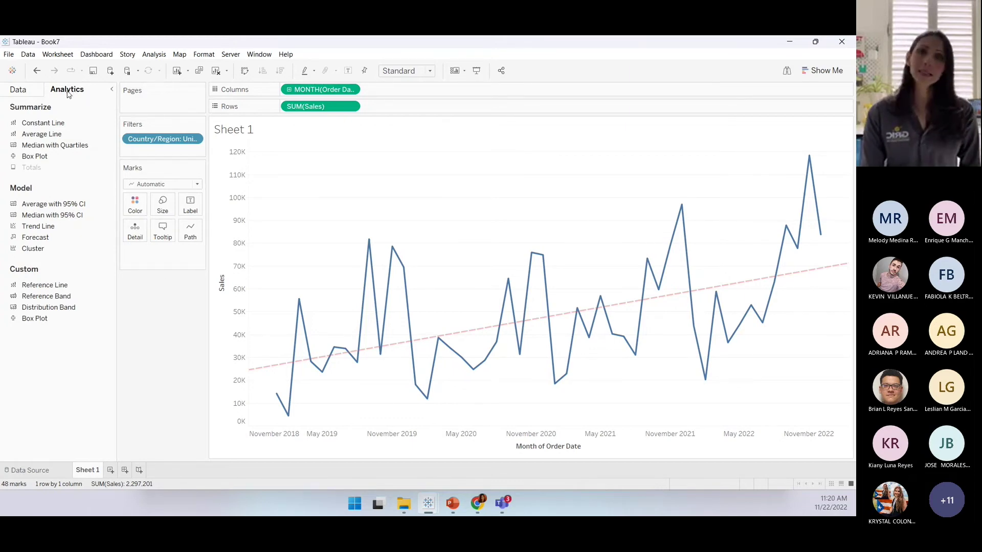
# Step: Add an Average with 95% CI band to the monthly sales chart
pyautogui.click(18, 91)
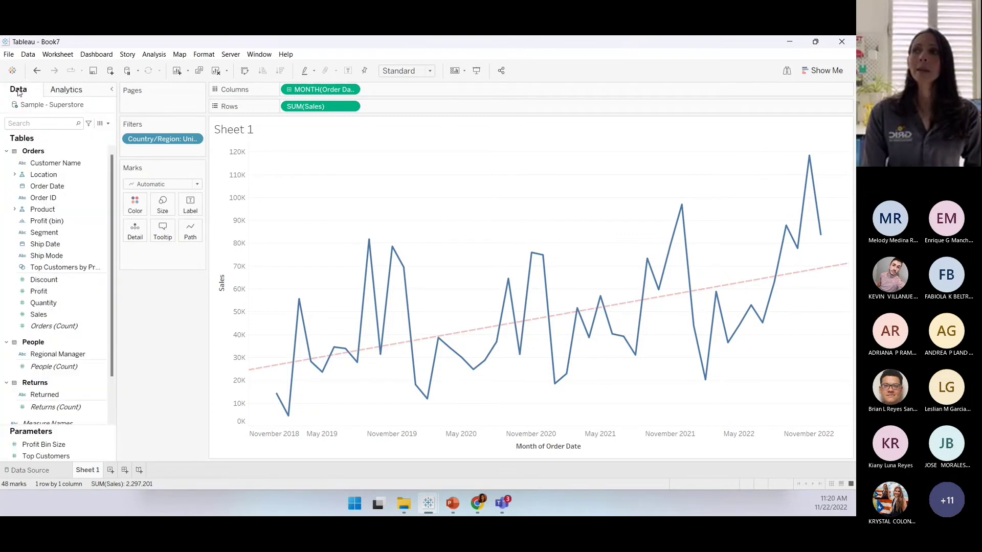
pyautogui.click(69, 92)
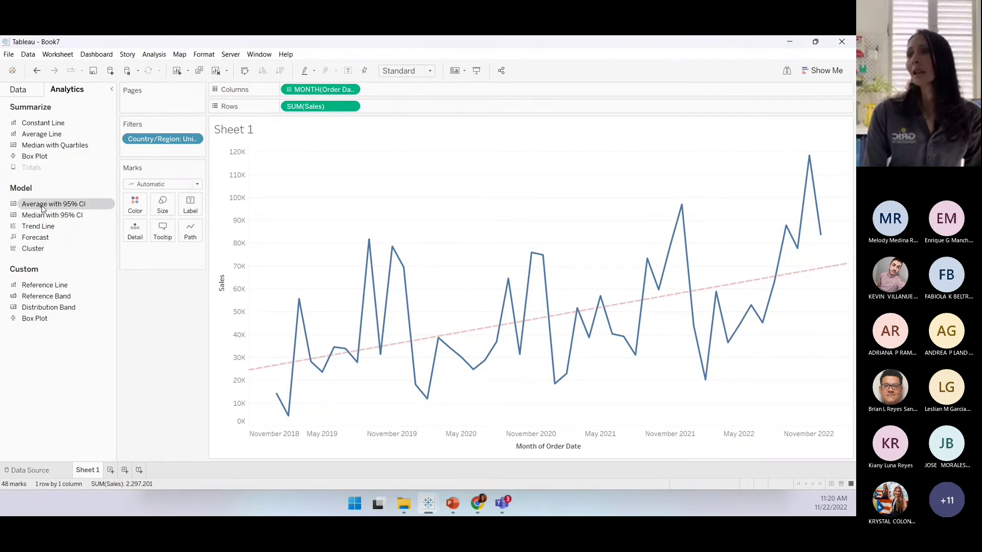
pyautogui.moveTo(365, 347)
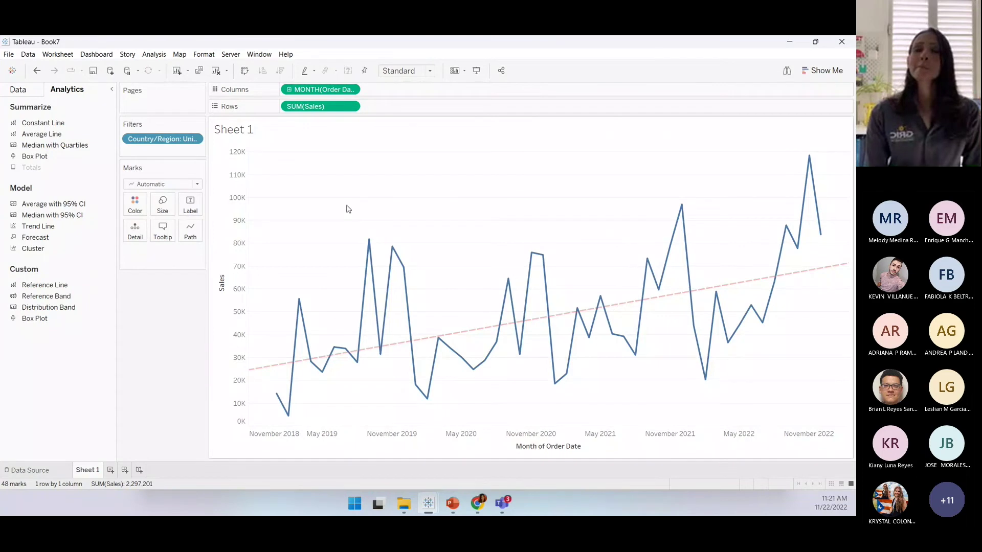
pyautogui.doubleClick(57, 203)
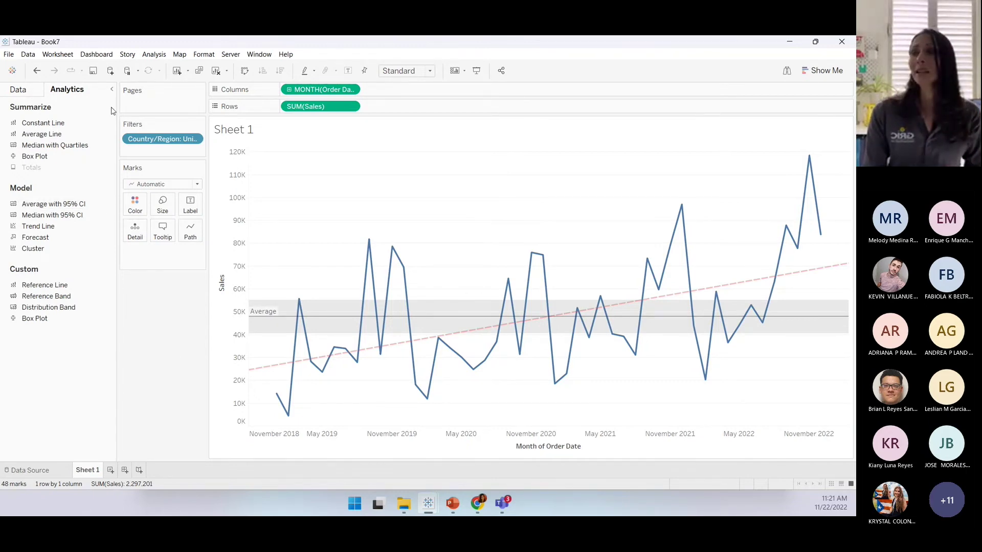
# Step: Clear the chart by removing Order Date from Columns and Sales from Rows
pyautogui.click(27, 95)
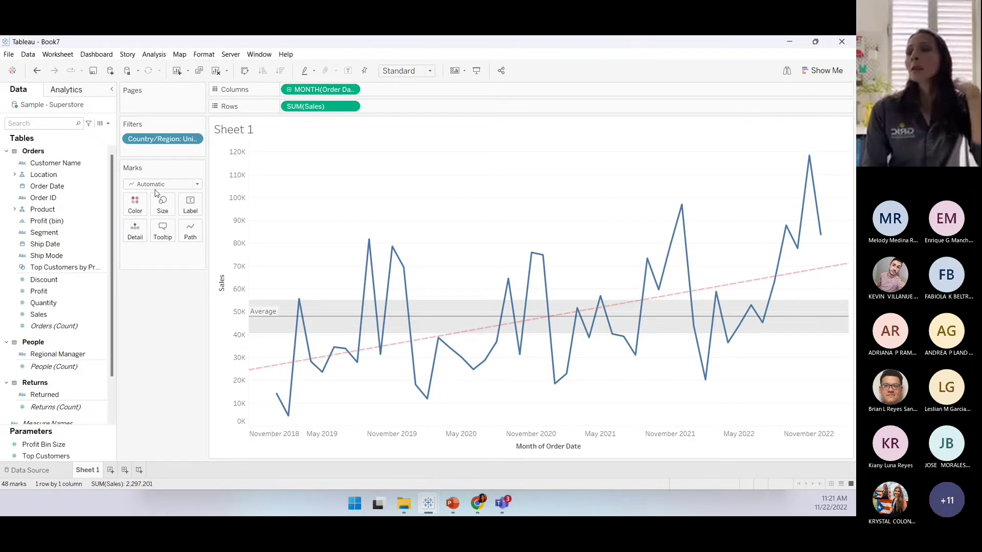
pyautogui.click(296, 90)
pyautogui.press('Delete')
pyautogui.click(296, 106)
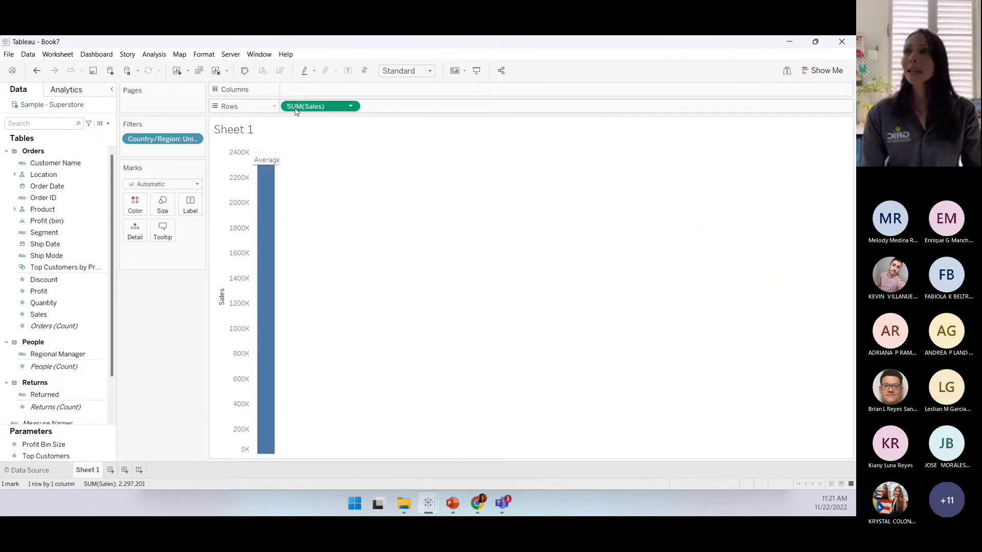
pyautogui.press('Delete')
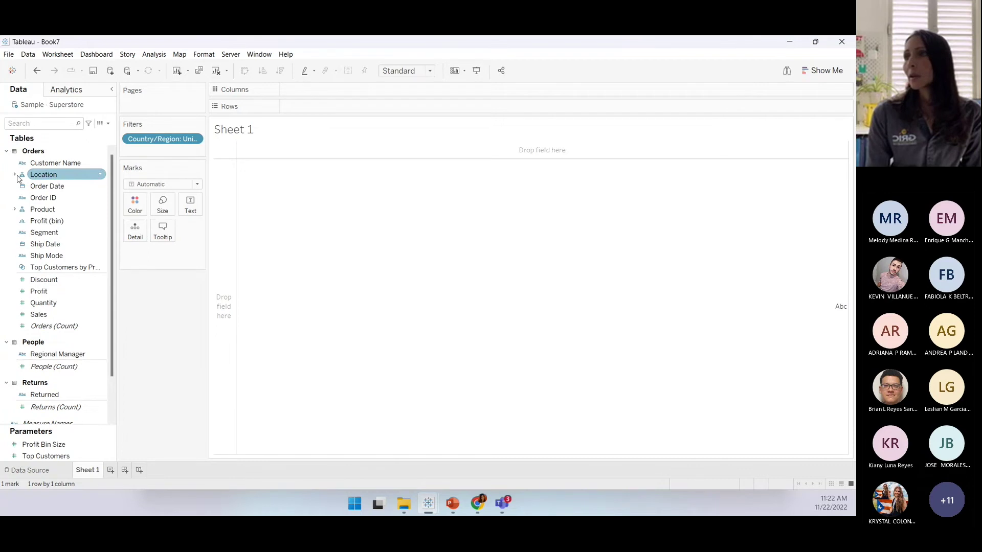
# Step: Place Category from the Product hierarchy on Columns and widen the columns to fit the full category names
pyautogui.click(14, 209)
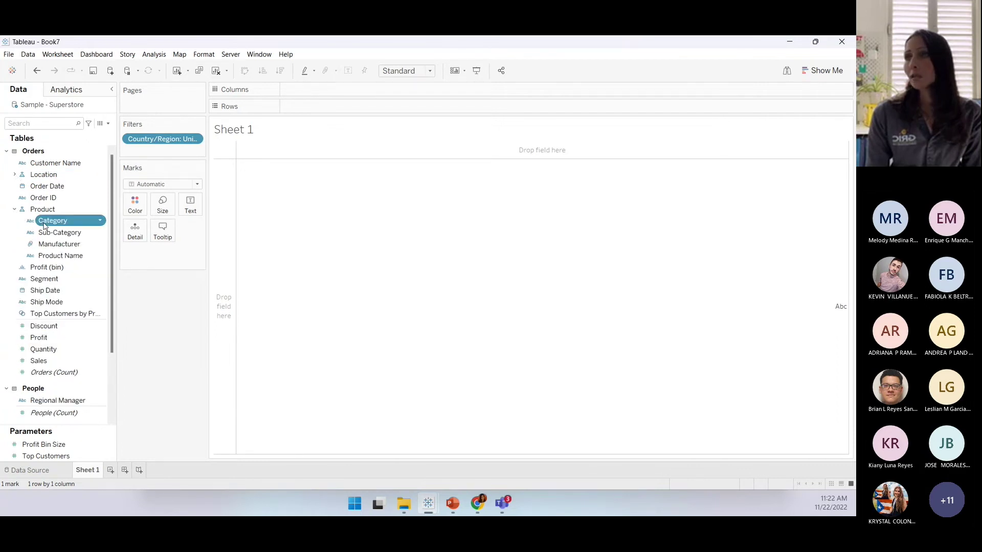
pyautogui.moveTo(43, 226); pyautogui.dragTo(299, 91)
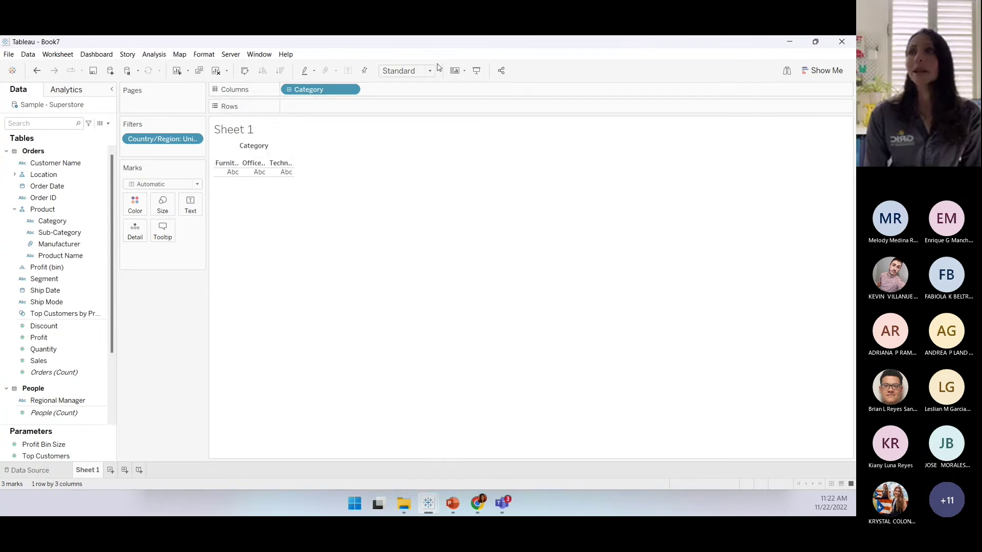
pyautogui.moveTo(288, 173)
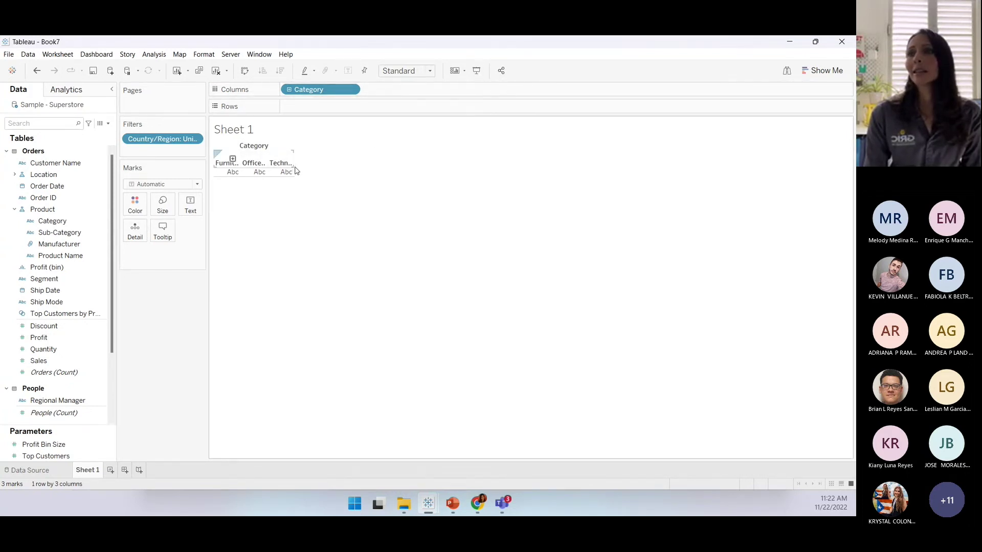
pyautogui.moveTo(294, 164); pyautogui.dragTo(354, 168)
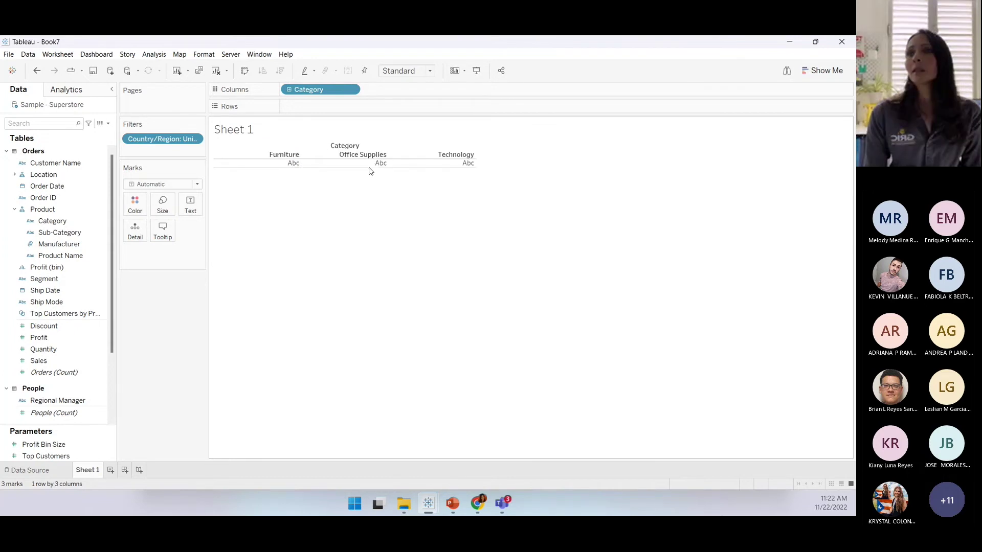
pyautogui.moveTo(331, 167)
pyautogui.moveTo(408, 167)
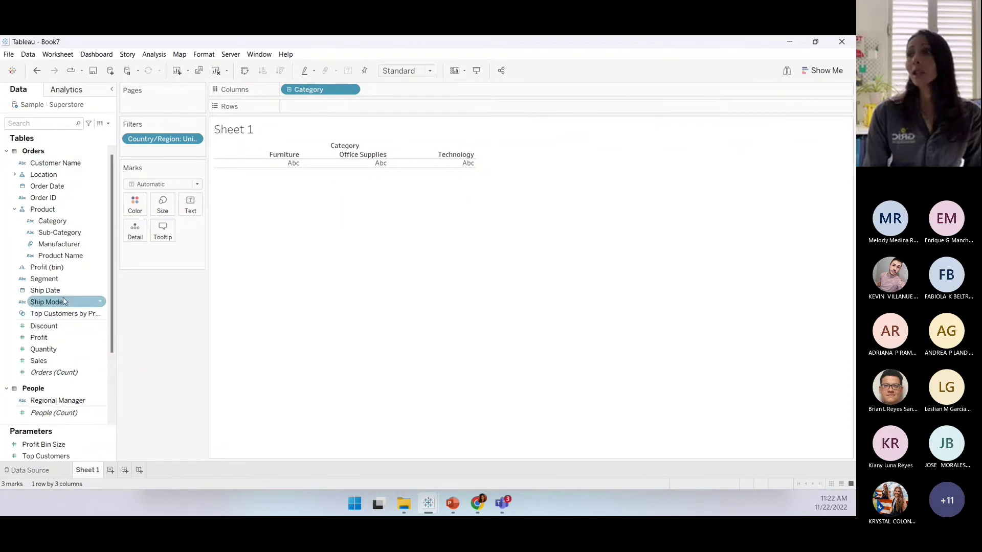
# Step: Add Profit to Columns beside Category, and try moving first Category and then Profit to Rows
pyautogui.moveTo(50, 339); pyautogui.dragTo(279, 169)
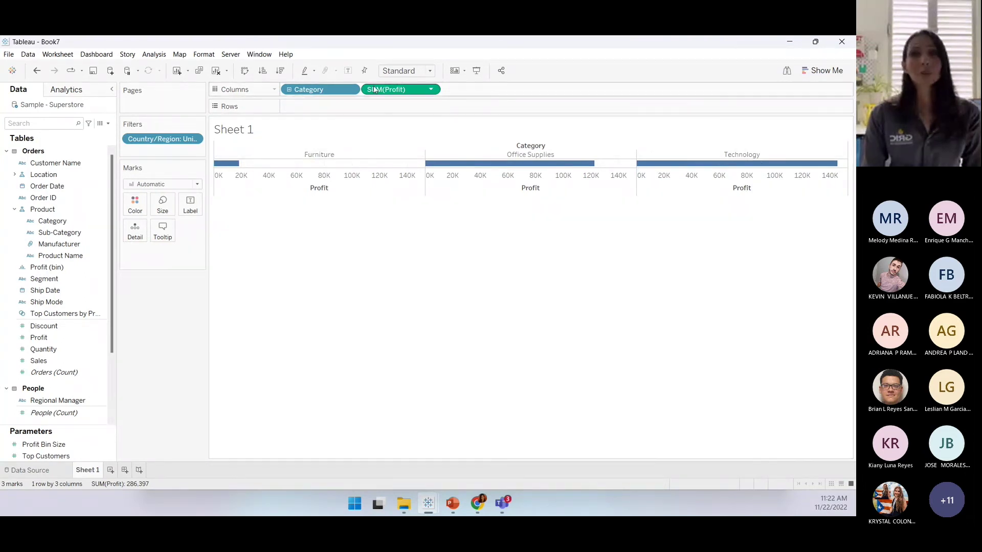
pyautogui.moveTo(333, 90); pyautogui.dragTo(328, 106)
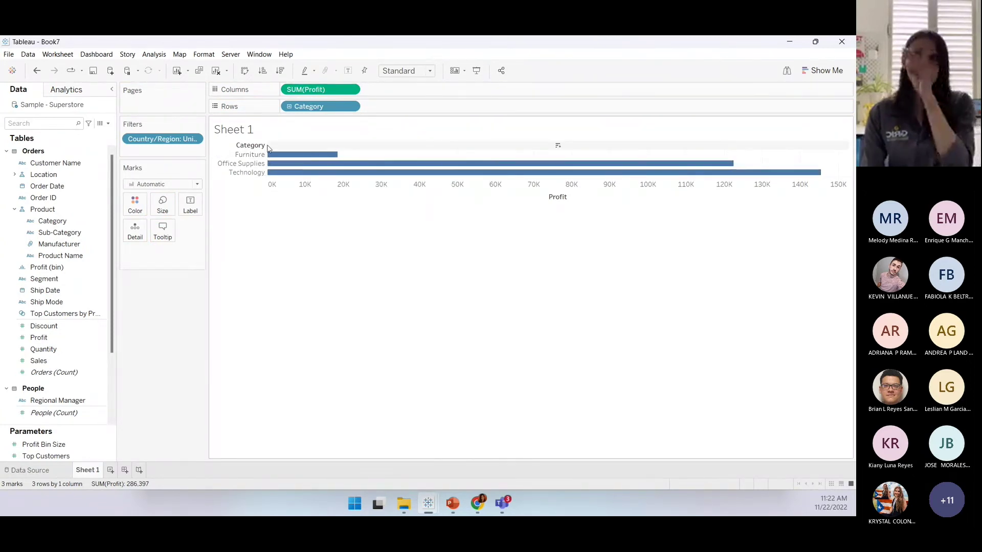
pyautogui.moveTo(343, 89); pyautogui.dragTo(361, 106)
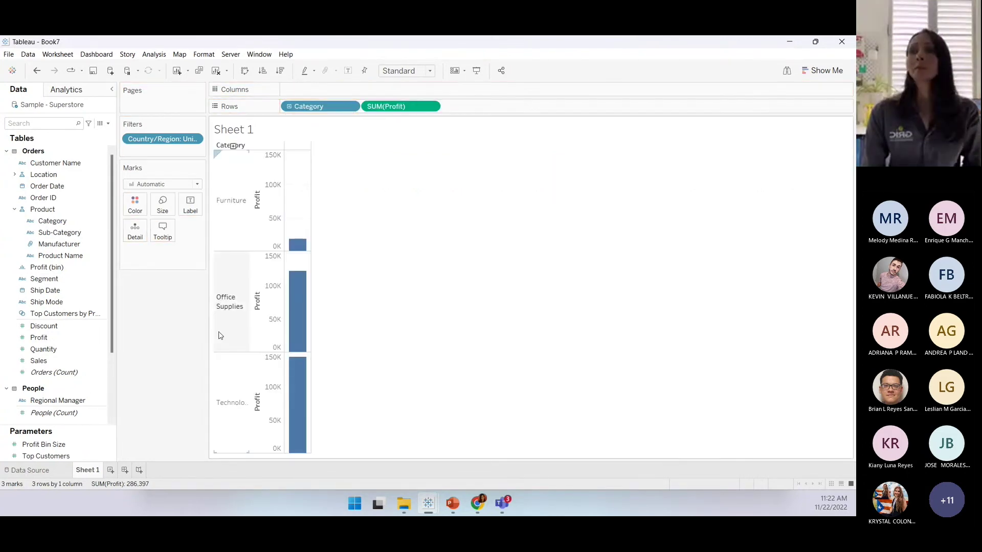
# Step: Undo the Profit and Category shelf changes back to Category alone on Columns
pyautogui.moveTo(378, 107)
pyautogui.mouseDown()
pyautogui.moveTo(342, 93)
pyautogui.moveTo(334, 102)
pyautogui.moveTo(390, 97)
pyautogui.mouseUp()
pyautogui.hotkey('ctrl', 'z')
pyautogui.hotkey('ctrl', 'z')
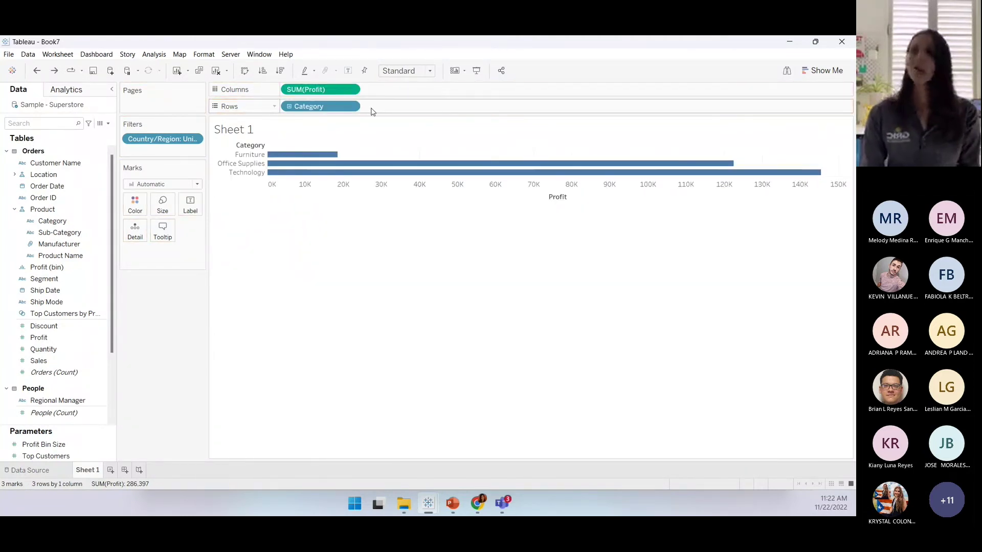
pyautogui.hotkey('ctrl', 'y')
pyautogui.hotkey('ctrl', 'y')
pyautogui.moveTo(388, 90); pyautogui.dragTo(292, 213)
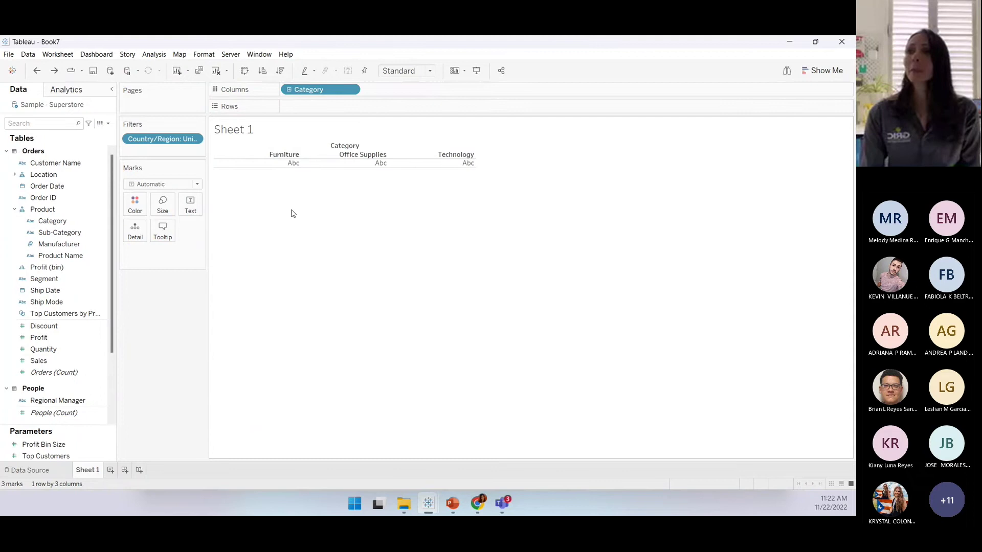
# Step: Add the Profit, Sales and Discount measures as rows of values in the Category table
pyautogui.click(48, 302)
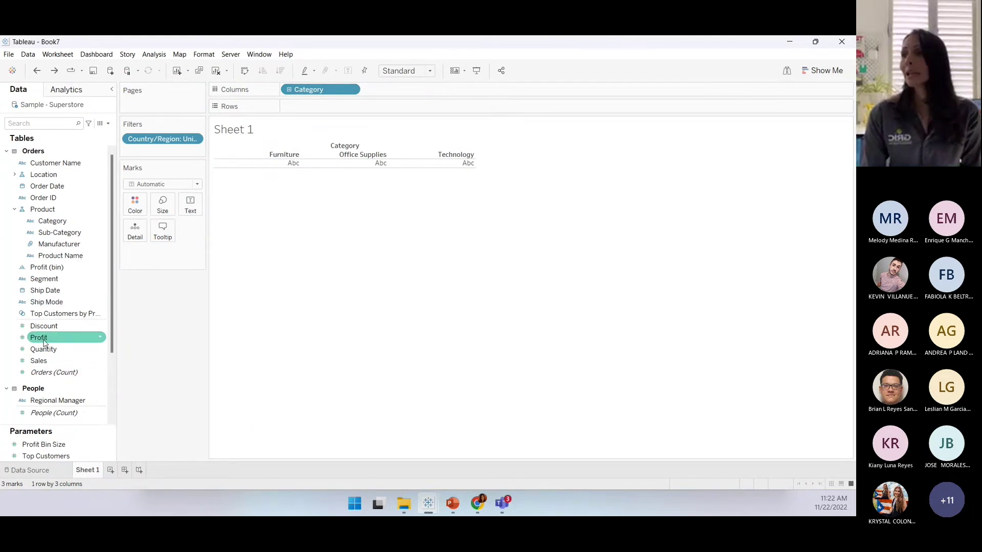
pyautogui.moveTo(39, 338); pyautogui.dragTo(298, 164)
pyautogui.click(49, 363)
pyautogui.moveTo(49, 364); pyautogui.dragTo(283, 171)
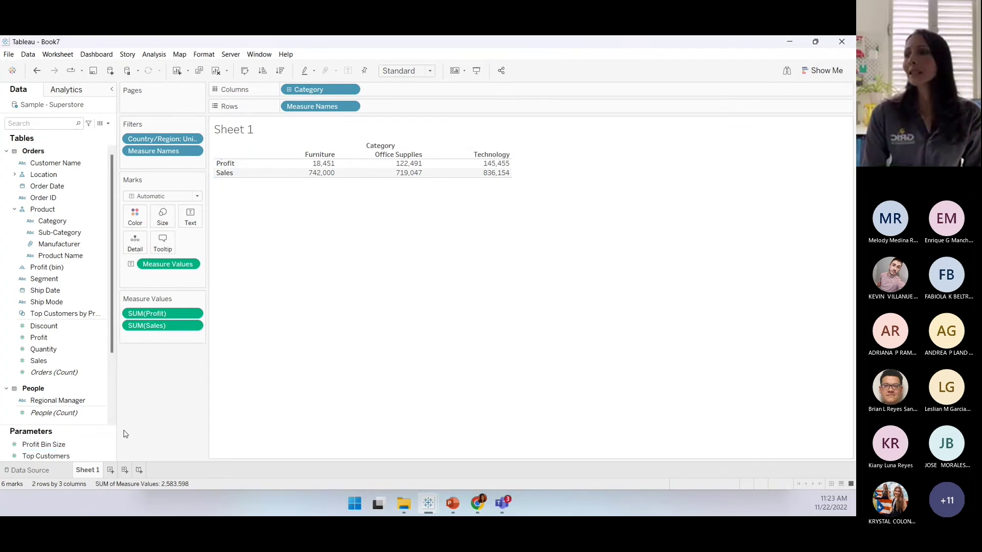
pyautogui.moveTo(41, 327); pyautogui.dragTo(287, 176)
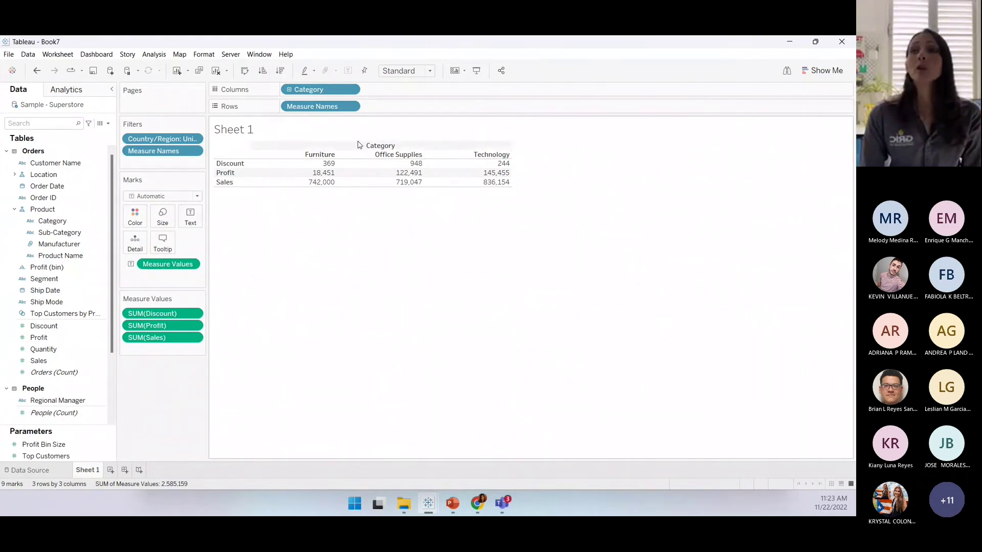
# Step: Drill Category down to the Sub-Category level on Columns and look across the full width of the table
pyautogui.click(289, 90)
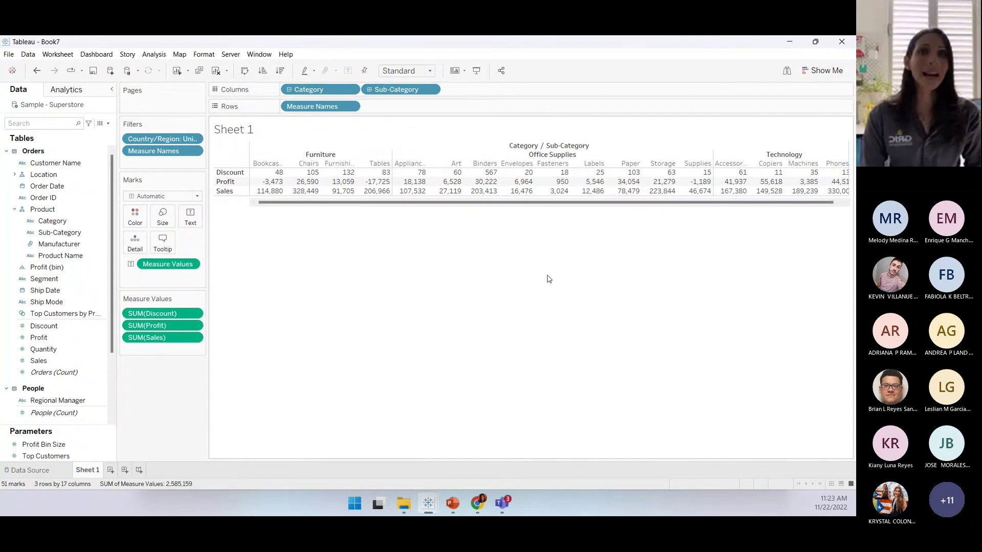
pyautogui.hscroll(1, 555, 206)
pyautogui.hscroll(-1, 541, 213)
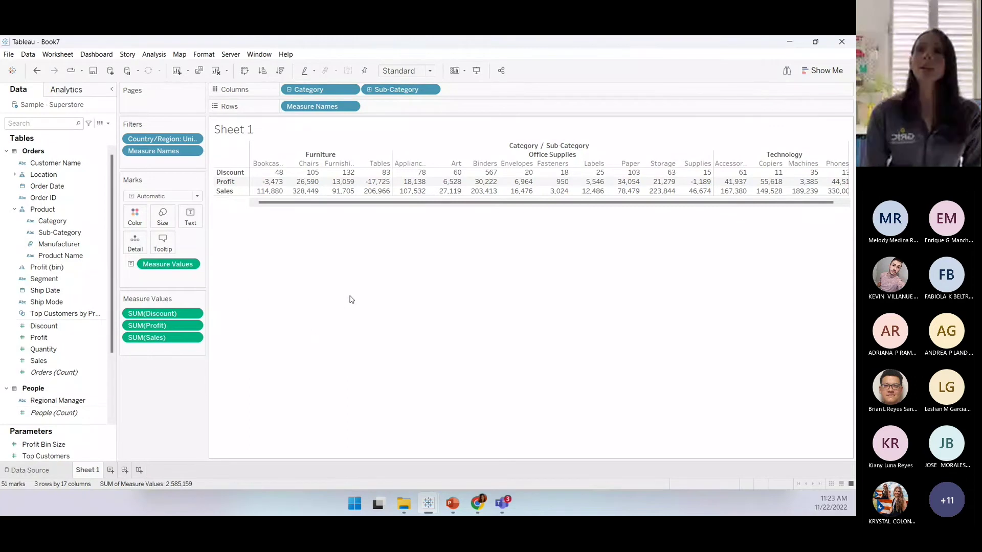
# Step: Export the worksheet's Category and Sub-Category table as a crosstab to Excel, and close the resulting workbook
pyautogui.click(58, 54)
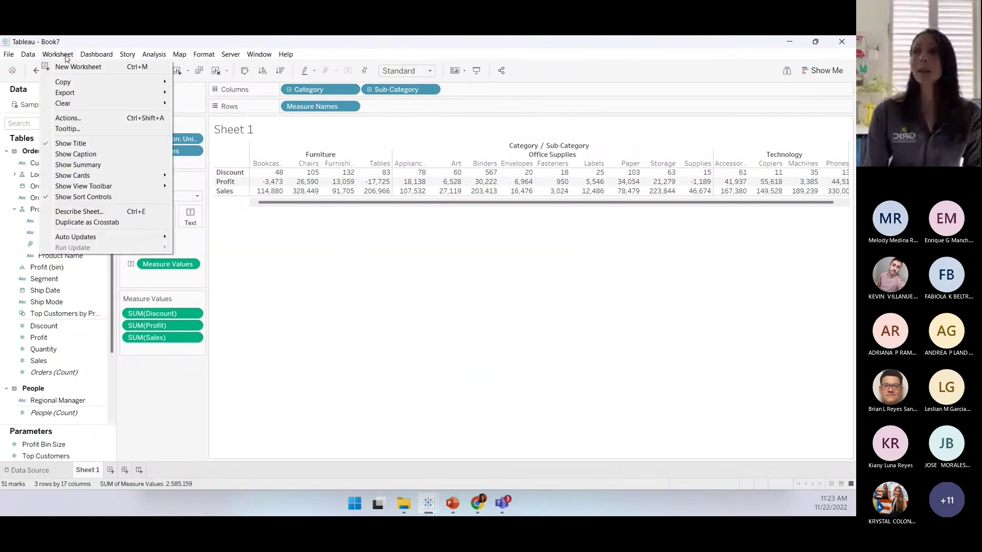
pyautogui.moveTo(66, 92)
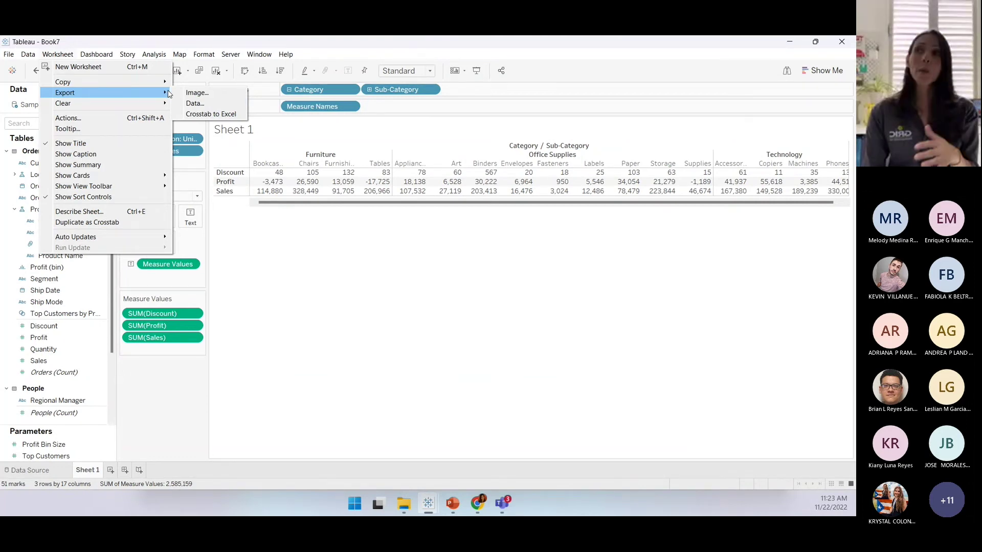
pyautogui.click(194, 116)
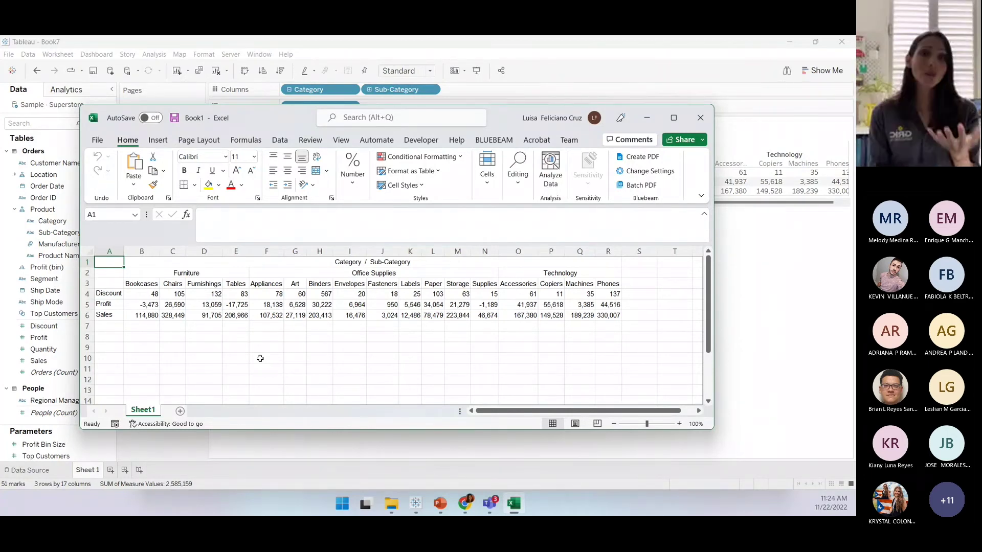
pyautogui.click(705, 121)
pyautogui.click(438, 335)
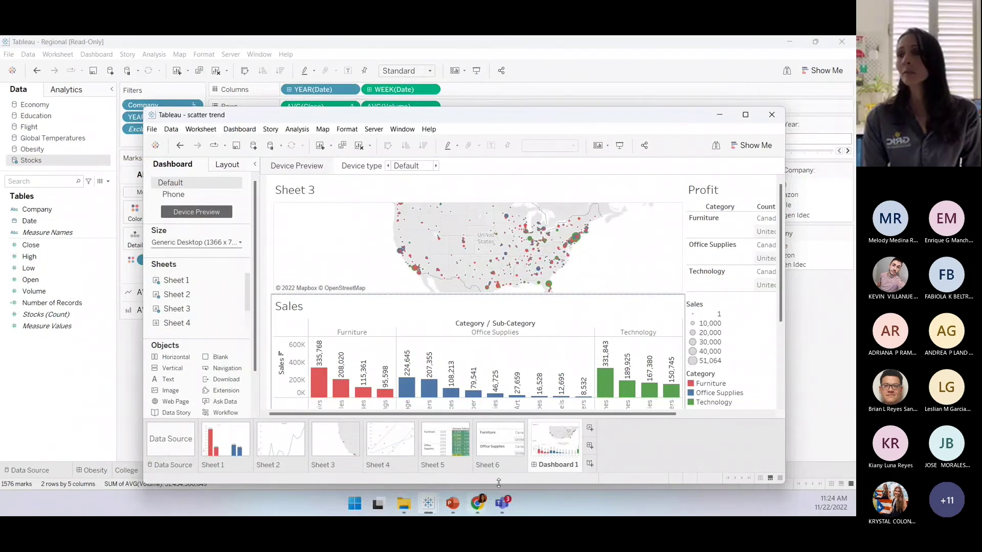
# Step: Open the Sales bar chart on Sheet 1 of the scatter trend workbook and maximize its window
pyautogui.click(226, 439)
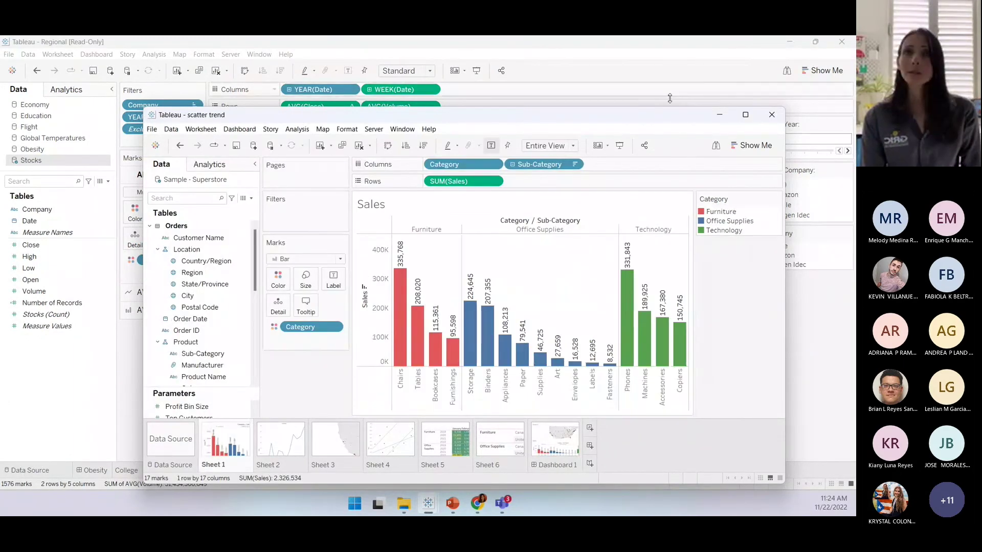
pyautogui.click(744, 116)
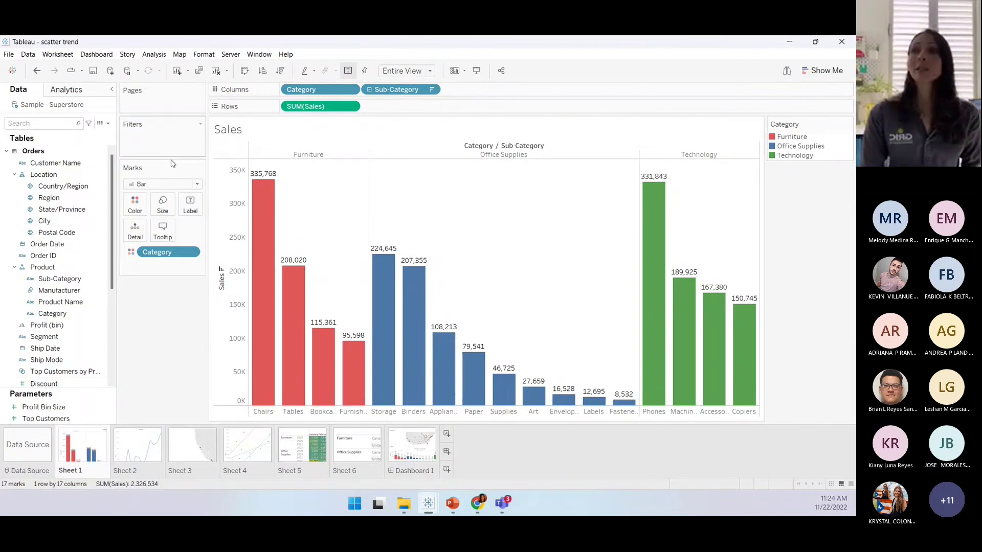
pyautogui.click(70, 55)
pyautogui.moveTo(59, 94)
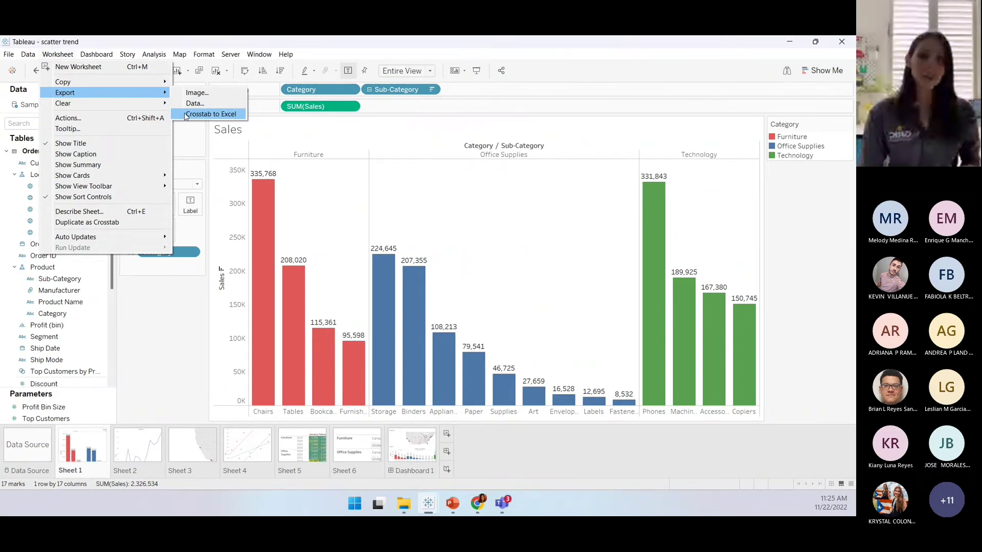
pyautogui.click(285, 413)
pyautogui.click(293, 413)
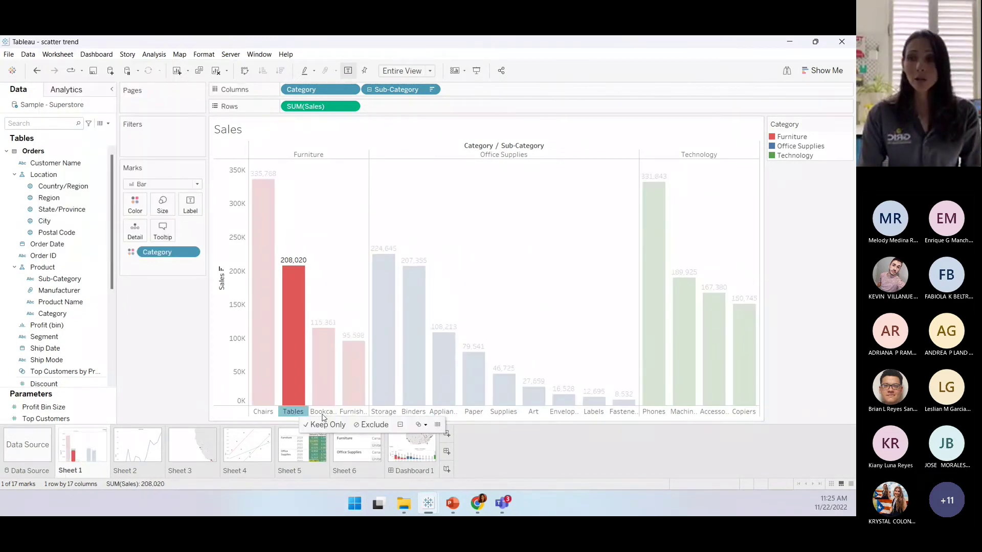
pyautogui.click(317, 412)
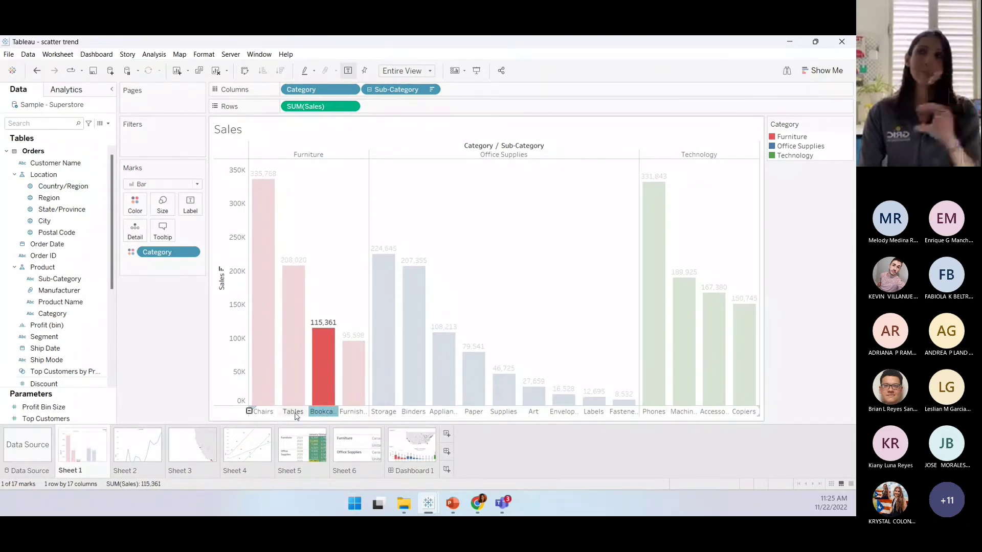
pyautogui.moveTo(329, 414)
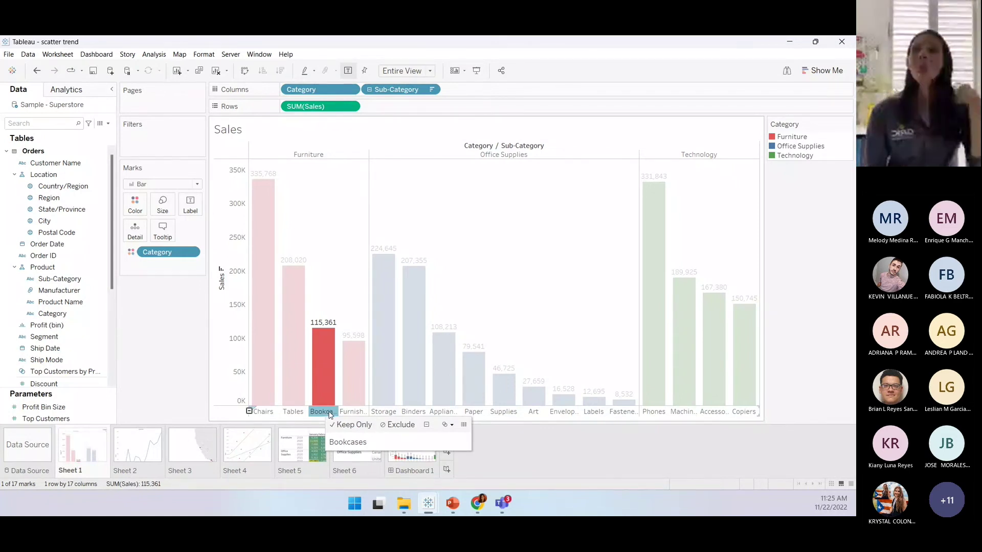
pyautogui.press('Escape')
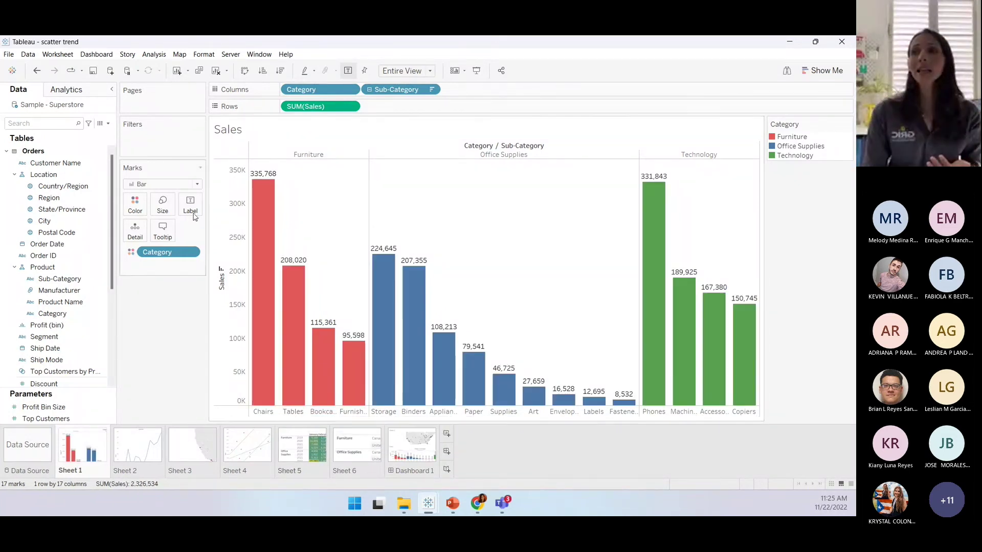
pyautogui.click(323, 412)
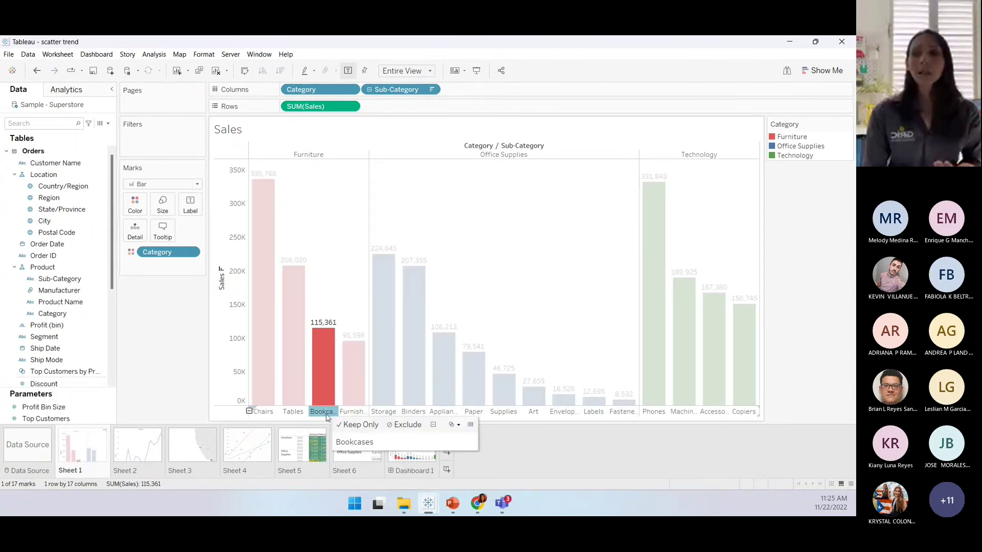
pyautogui.click(254, 409)
pyautogui.rightClick(252, 414)
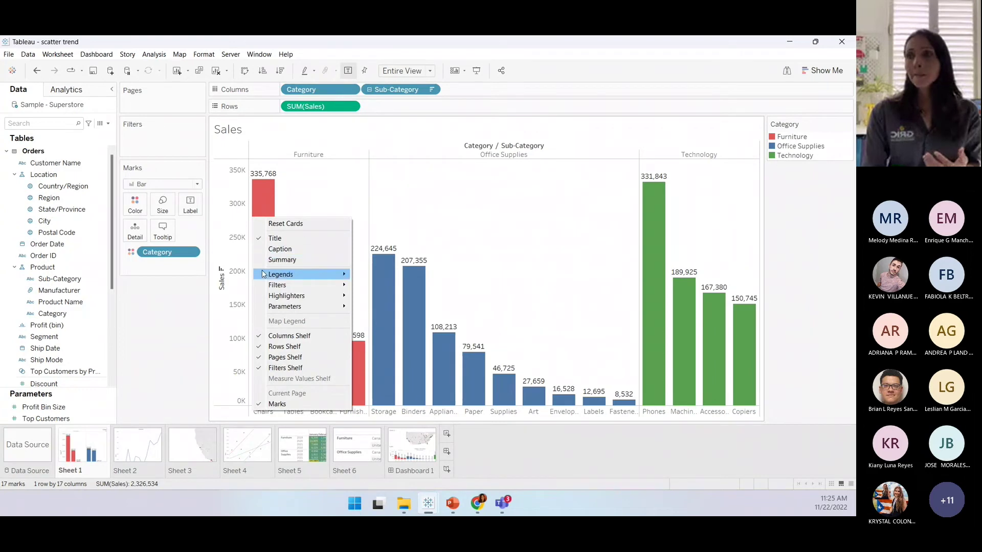
pyautogui.click(265, 421)
pyautogui.click(323, 411)
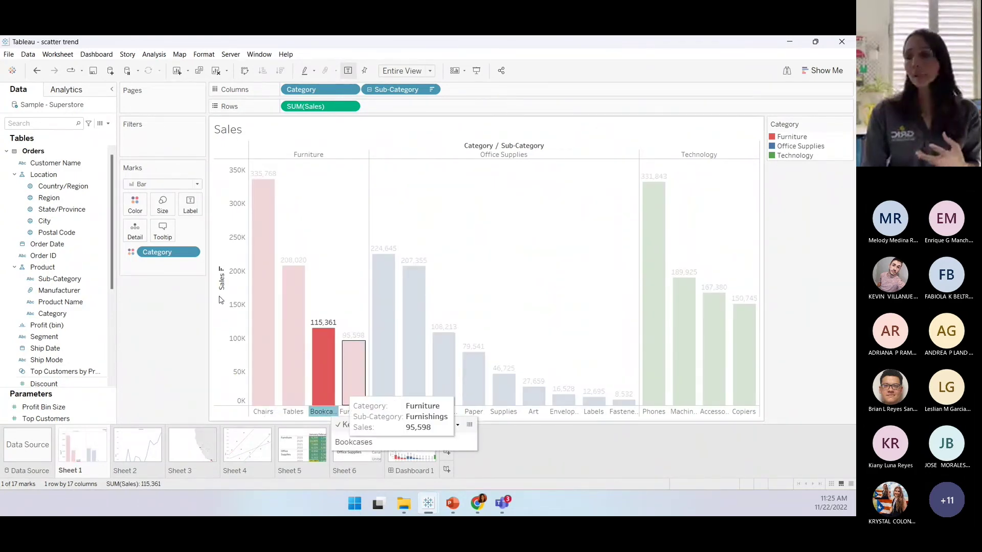
pyautogui.click(273, 411)
# Step: Set the font size of the Sales chart's mark labels to 8 and leave no bar selected
pyautogui.click(190, 205)
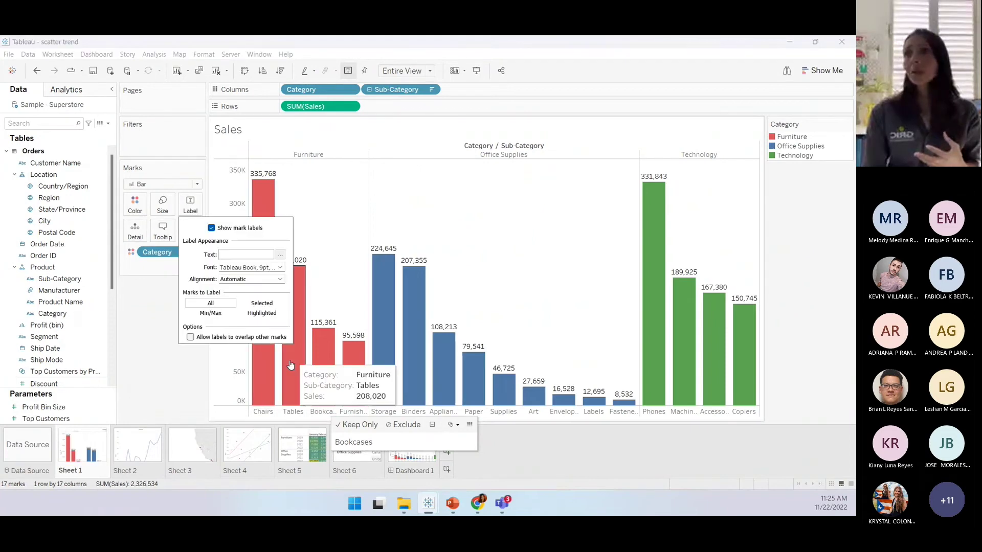
pyautogui.click(265, 269)
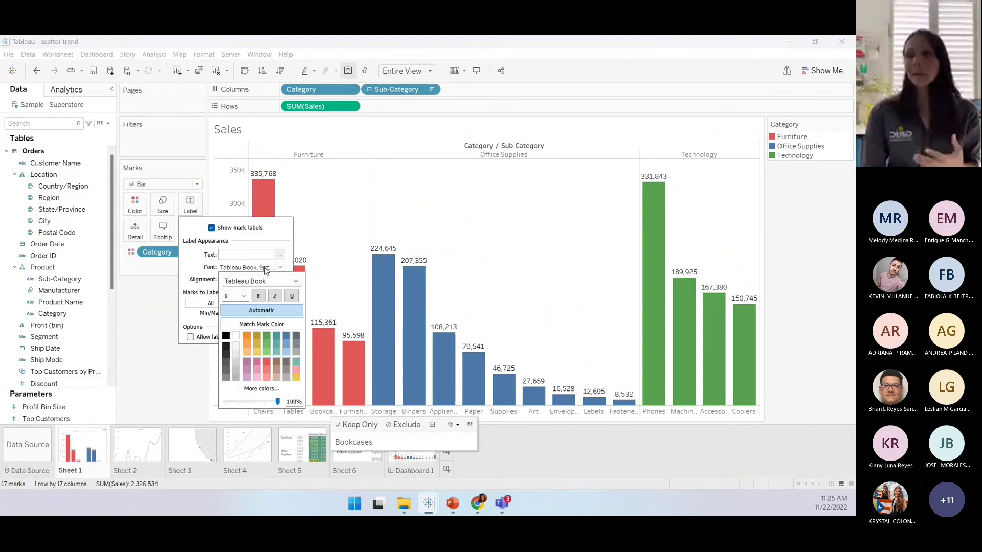
pyautogui.click(244, 296)
pyautogui.click(235, 306)
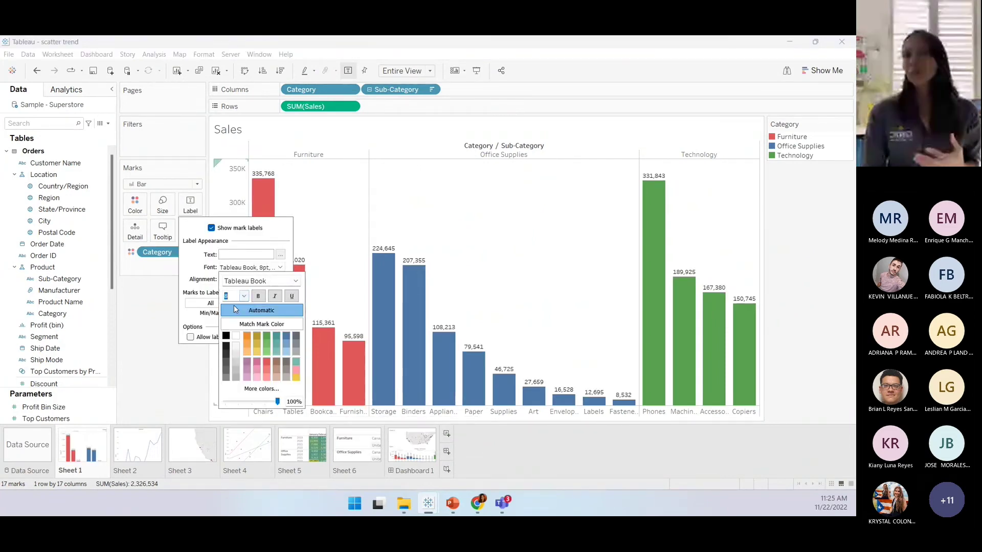
pyautogui.click(250, 416)
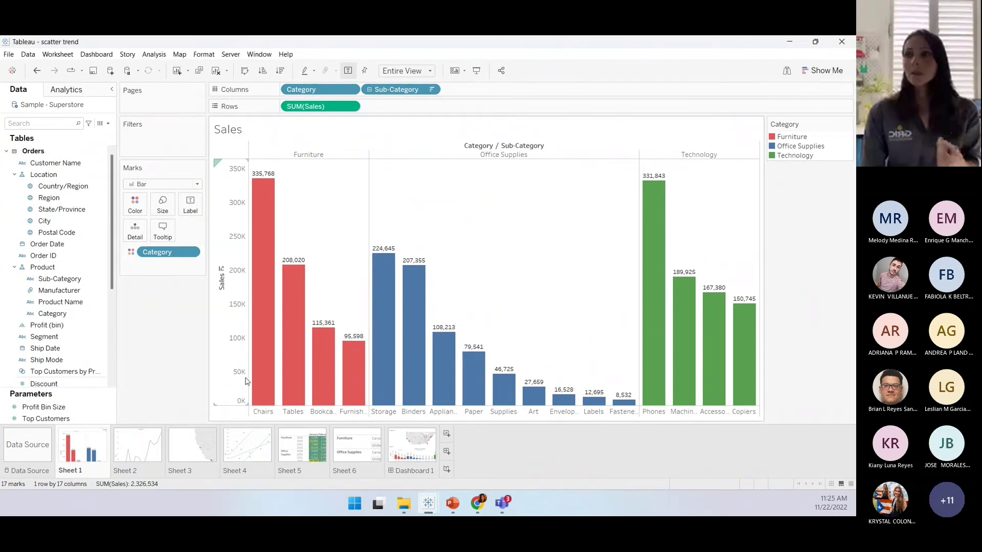
pyautogui.click(323, 412)
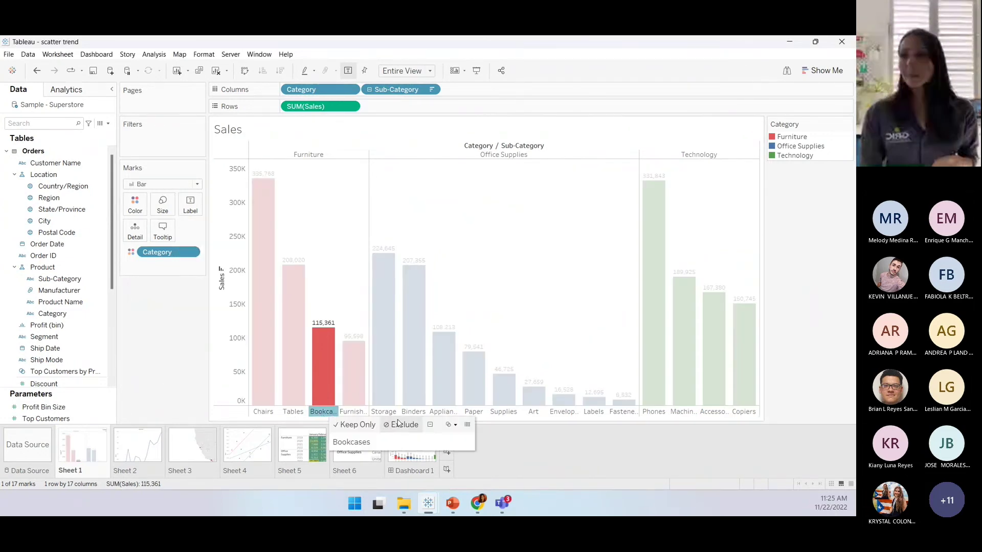
pyautogui.click(785, 258)
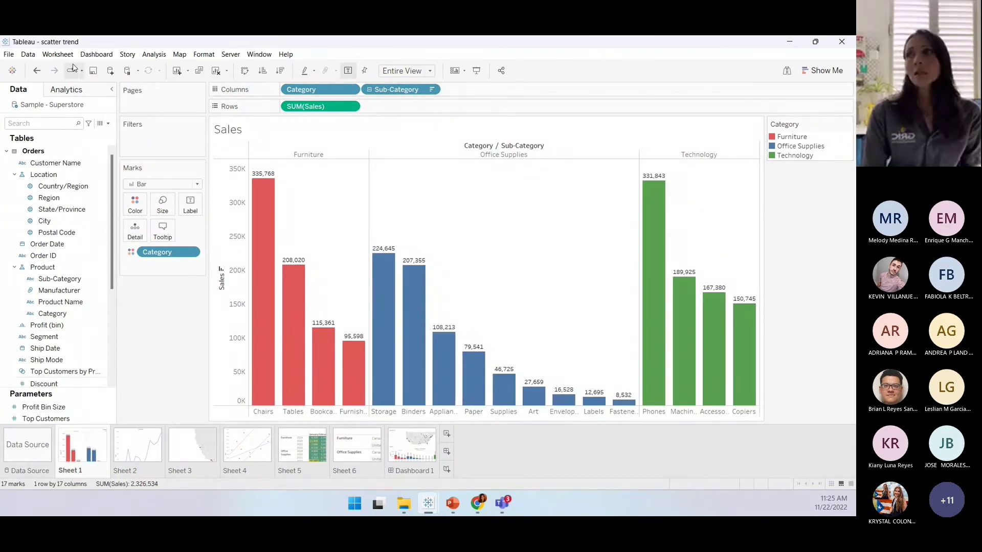
# Step: Start exporting the Sales worksheet as an image
pyautogui.click(57, 54)
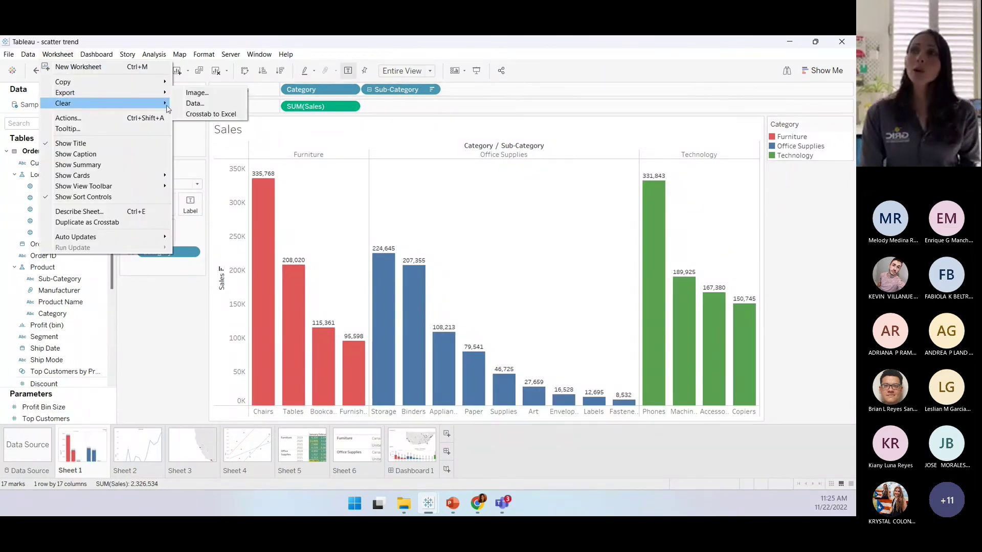
pyautogui.click(194, 95)
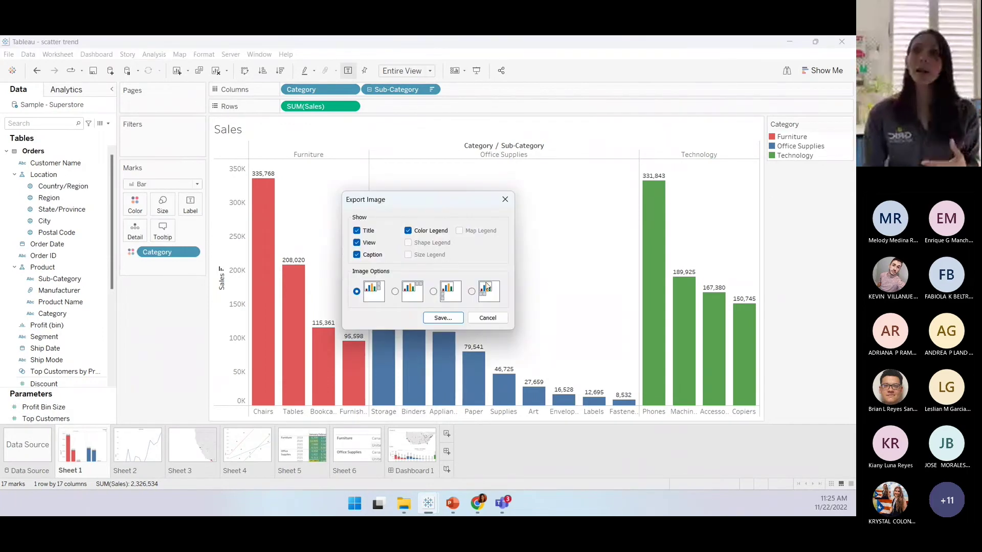